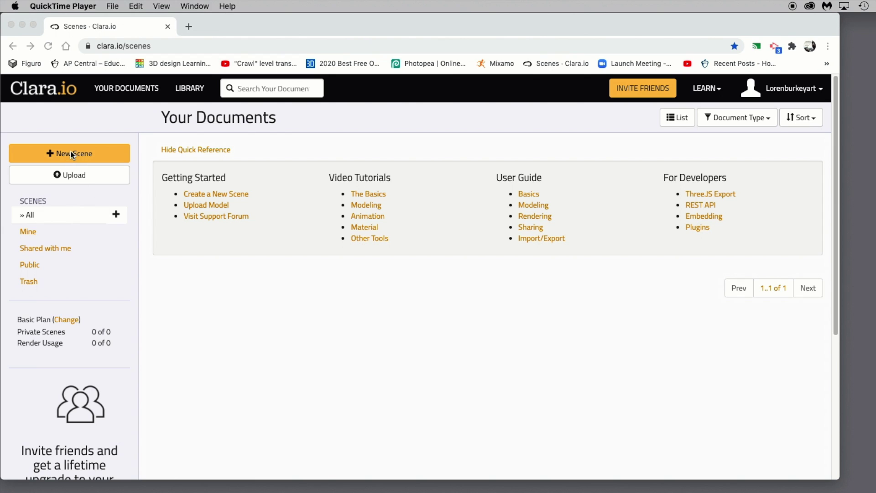
Create a new empty scene named "example" with Gallery access control.
left_click(211, 195)
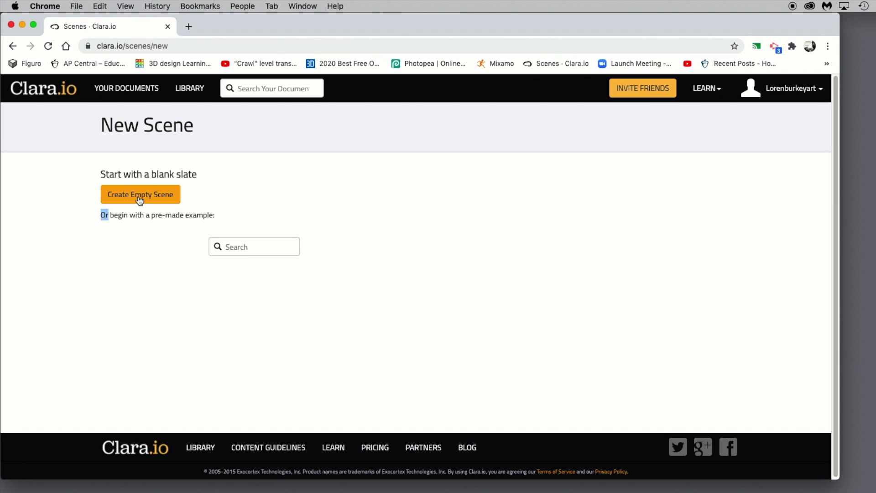
left_click(140, 195)
left_click_drag(383, 173, 328, 174)
type("example")
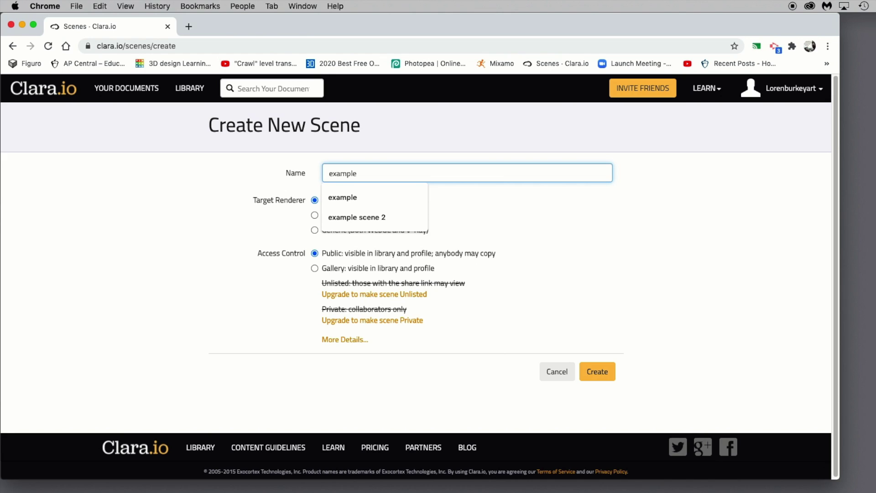
left_click(315, 268)
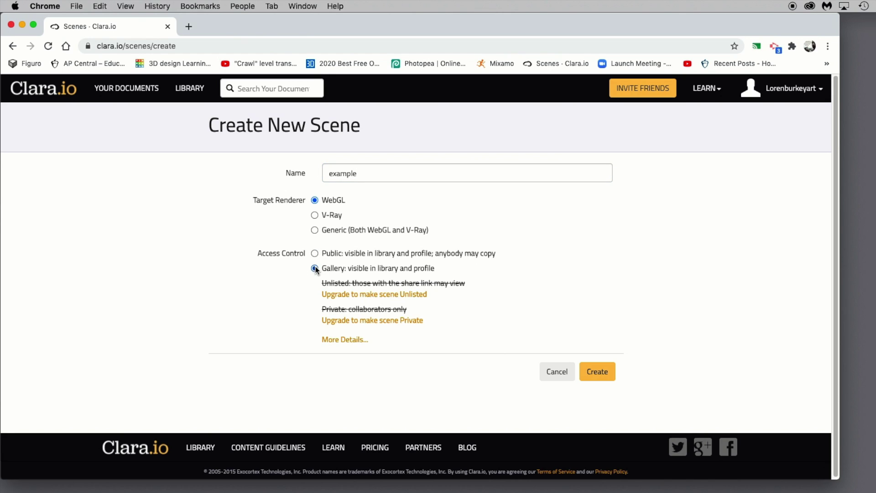
left_click(600, 374)
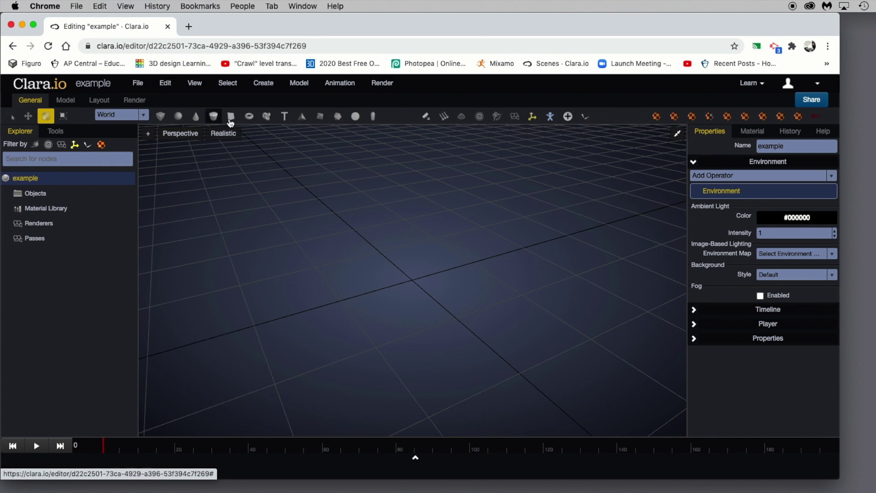
Add a box to the scene and raise it along the Y axis so it sits on the grid.
left_click(161, 117)
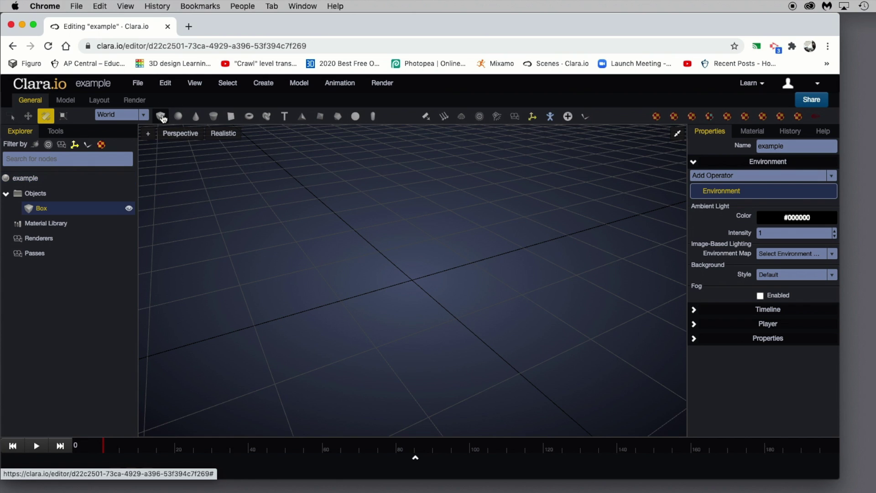
left_click(28, 116)
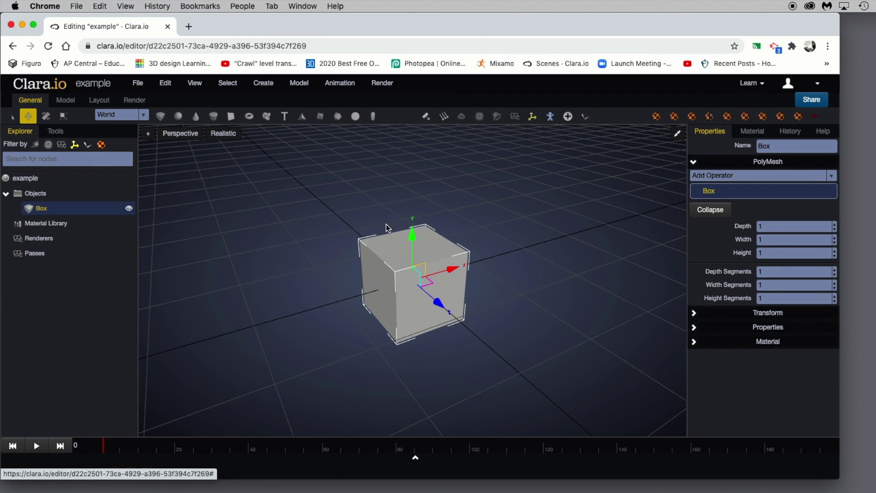
left_click_drag(410, 233, 411, 194)
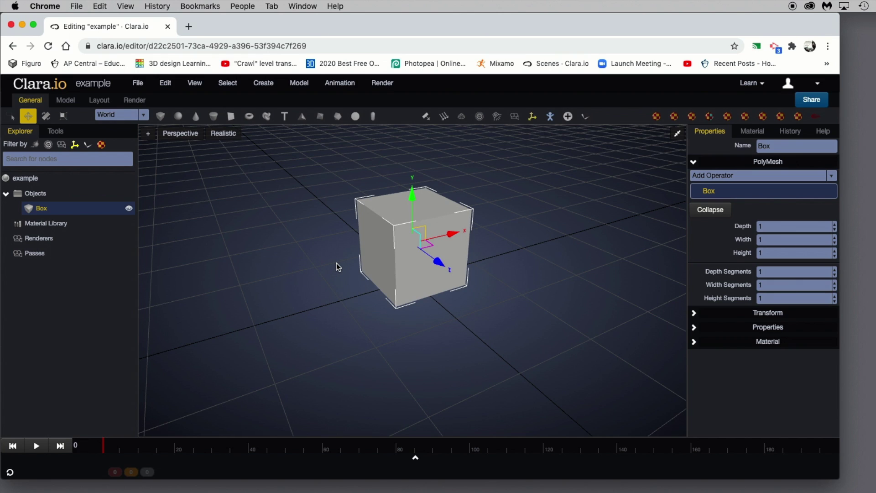
left_click_drag(411, 192, 410, 200)
left_click_drag(339, 227, 335, 218)
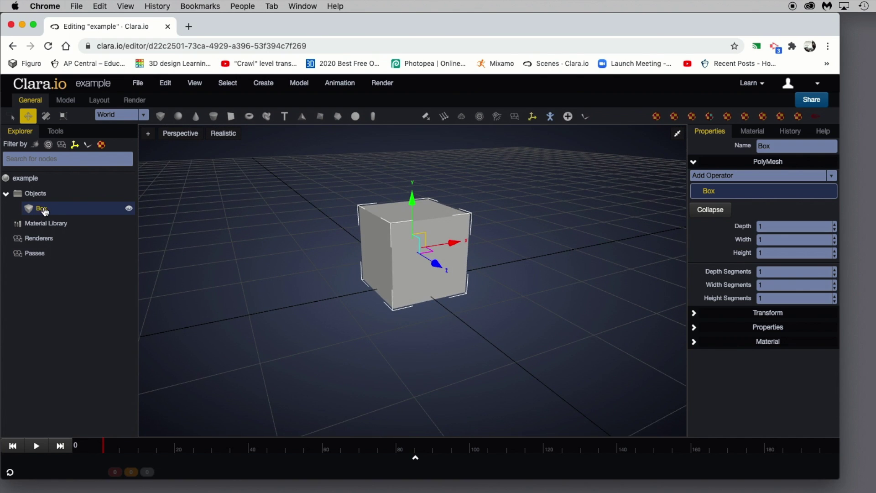
Apply a Physical material to the box and rename the material "box material".
left_click(656, 118)
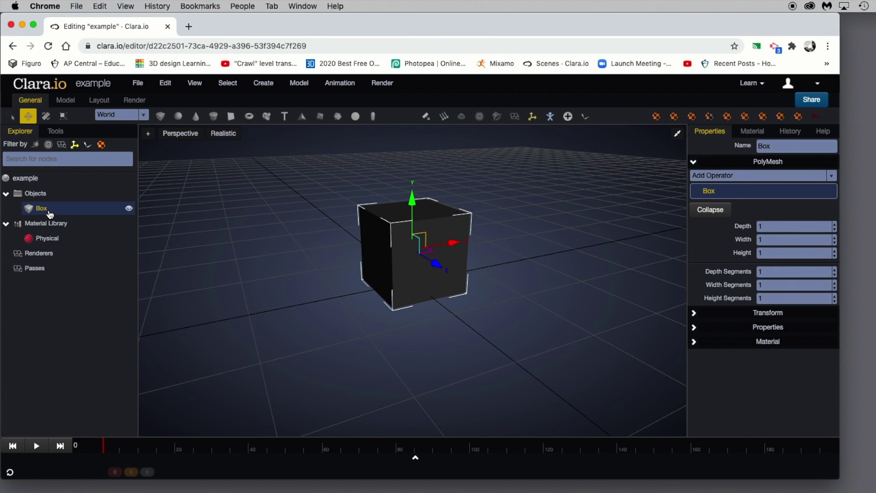
left_click(46, 239)
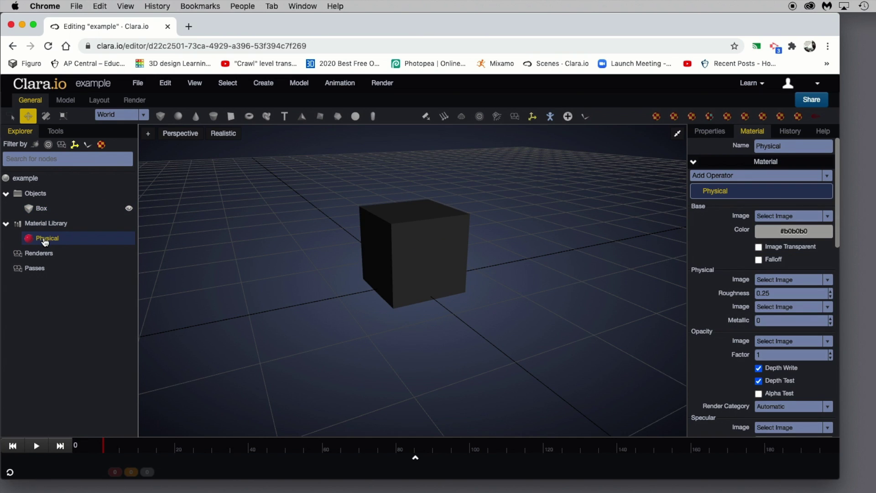
double_click(47, 238)
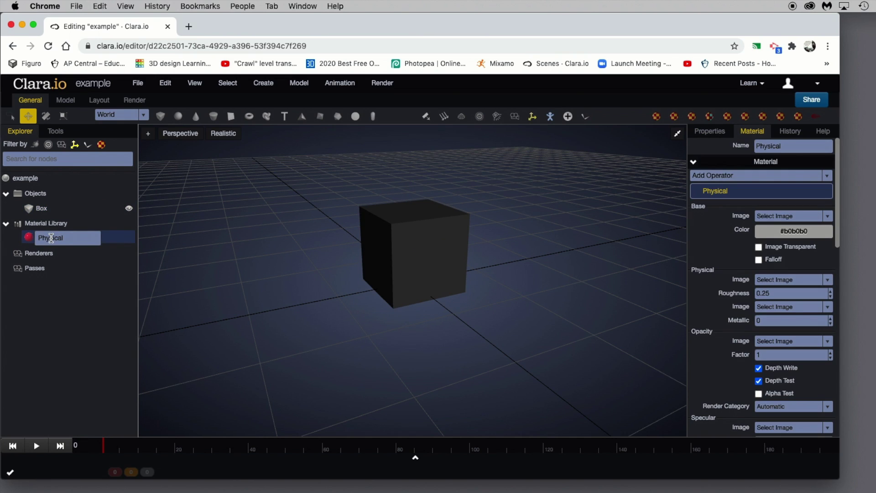
left_click(66, 239)
key("super+a")
type("box material")
left_click(34, 224)
left_click(29, 238)
left_click(50, 237)
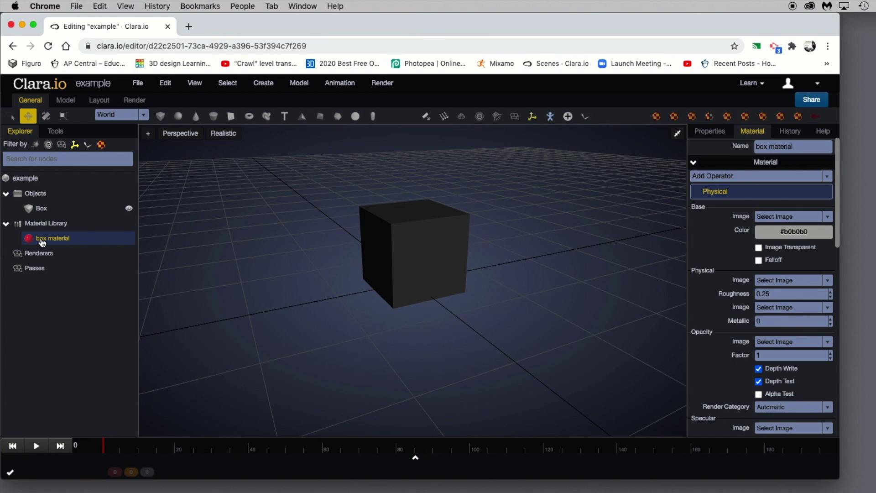
Set the base color of the box material to the purple #ae81f7.
left_click(46, 241)
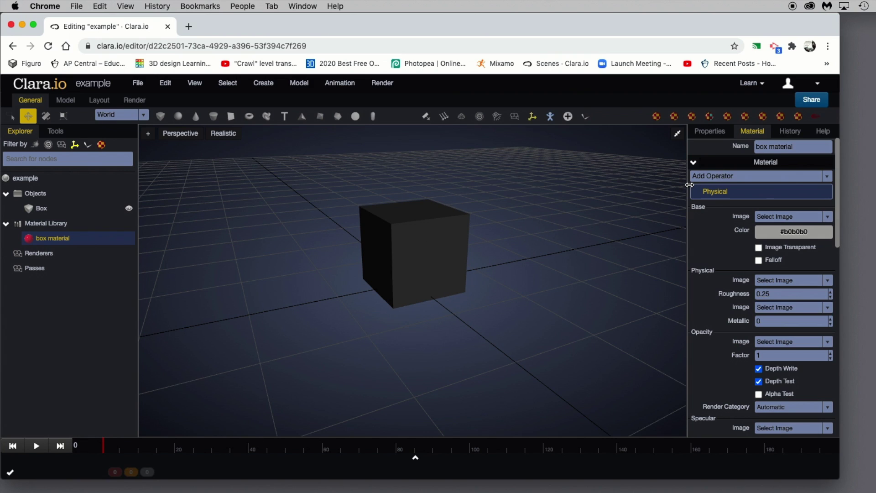
left_click(693, 163)
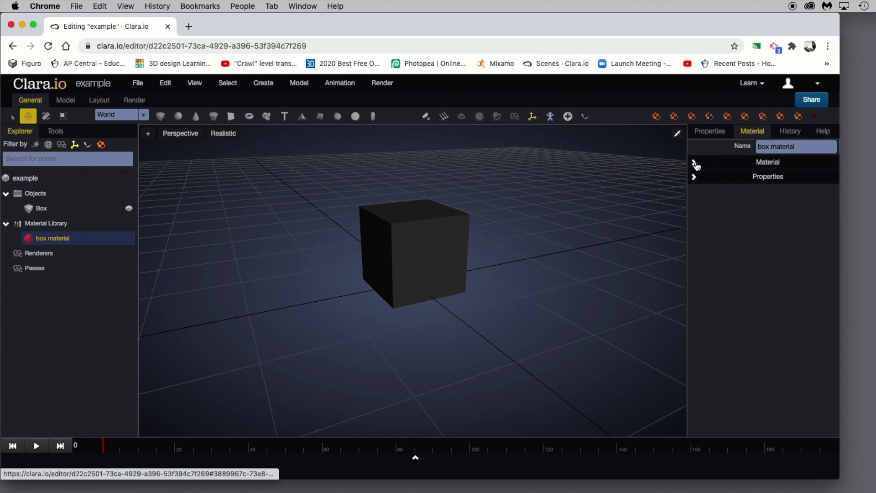
left_click(694, 164)
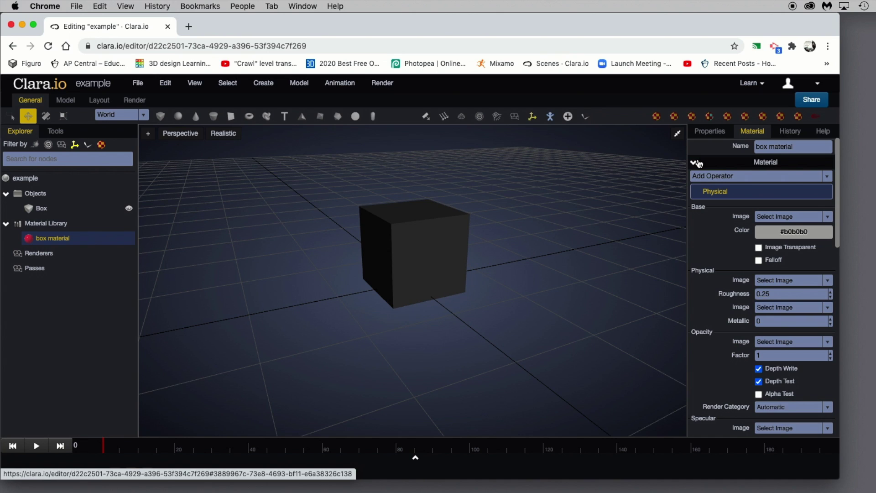
left_click(778, 231)
left_click(778, 231)
left_click(779, 231)
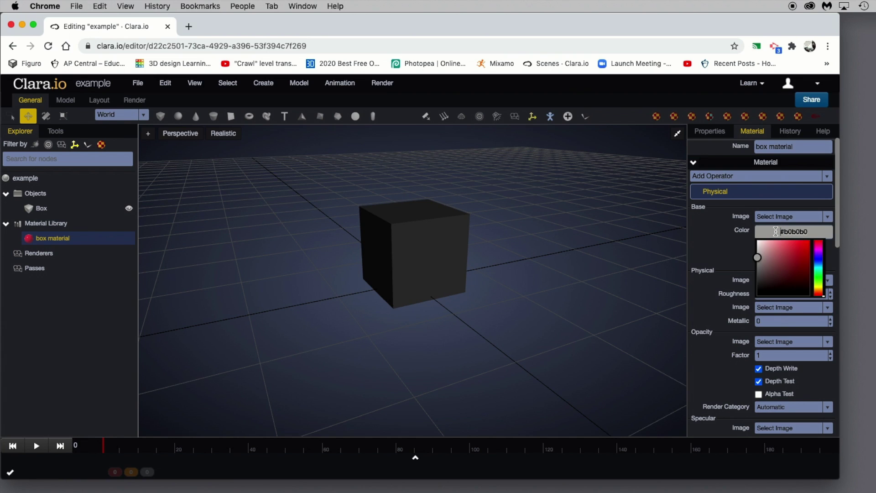
left_click_drag(776, 262, 819, 255)
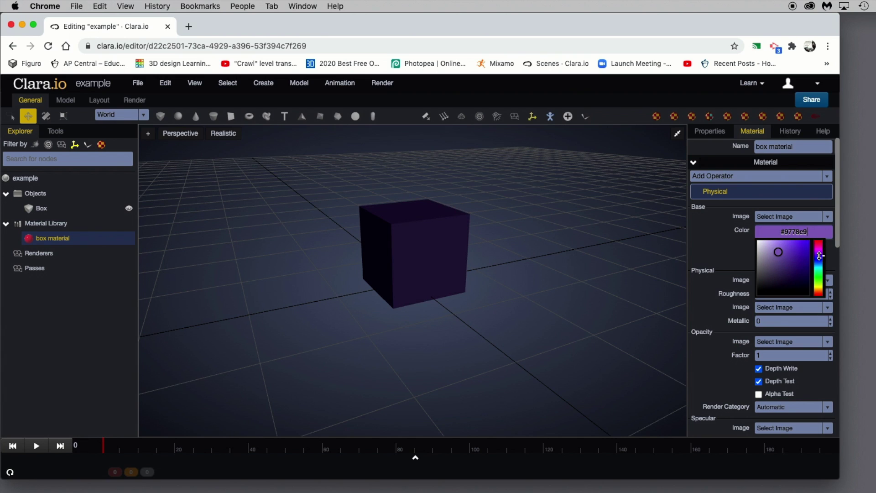
left_click(789, 247)
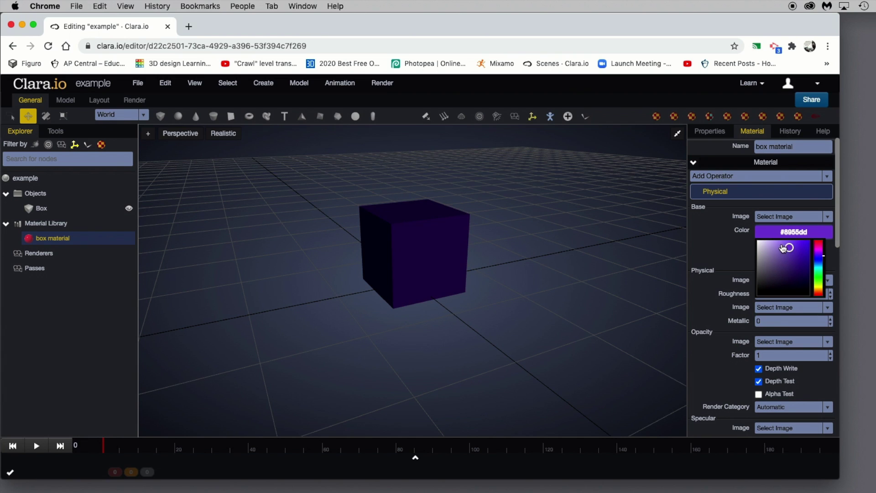
left_click(782, 251)
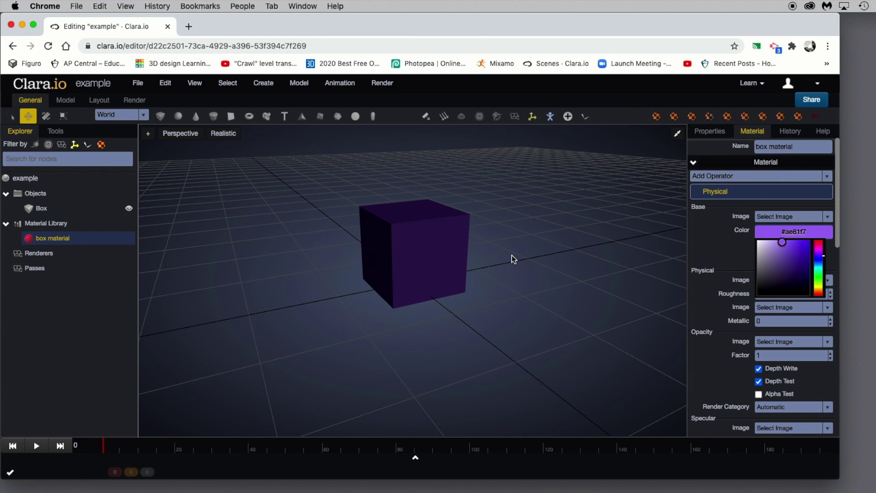
left_click(316, 226)
Apply a Twist operator to the box and maximize the perspective view.
left_click_drag(307, 225, 310, 241)
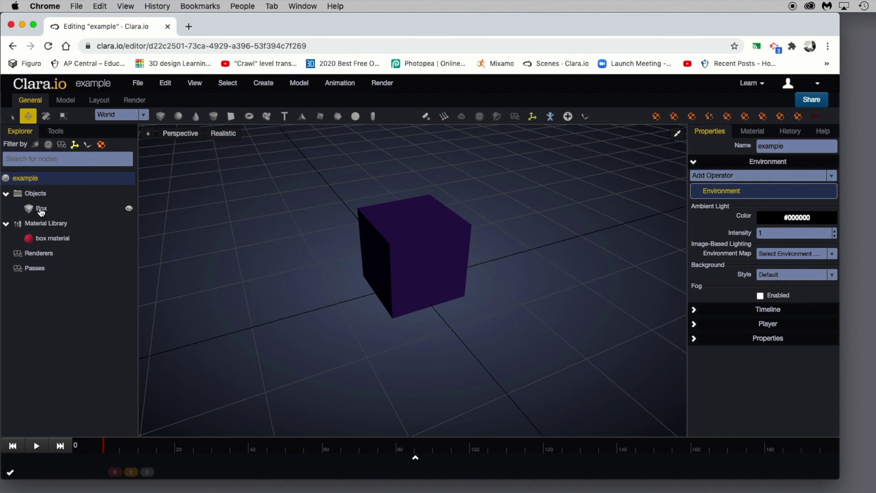
left_click_drag(319, 258, 321, 257)
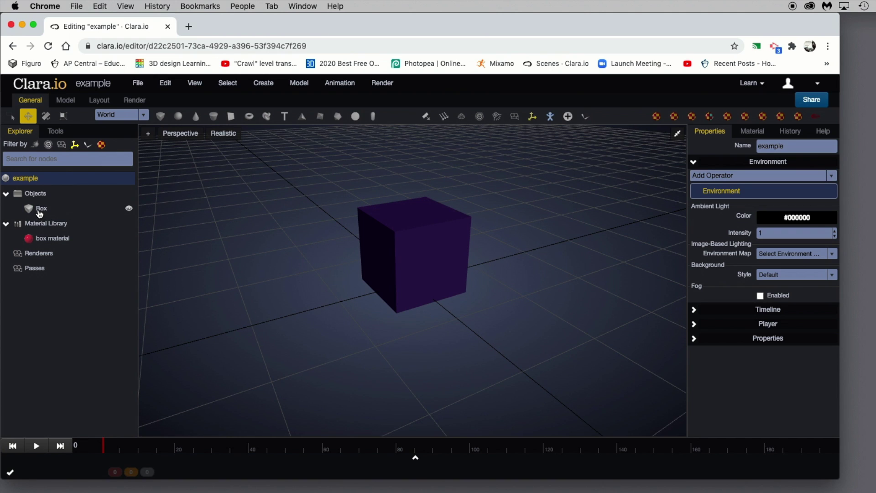
left_click(40, 213)
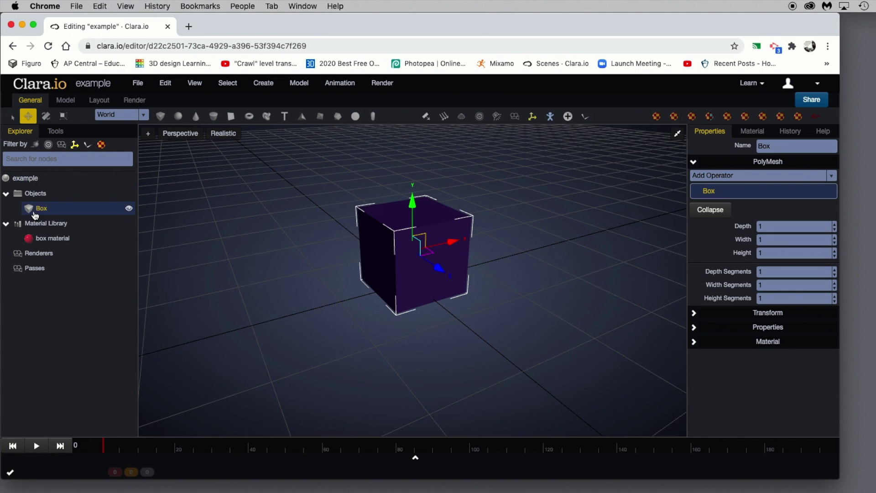
left_click(64, 102)
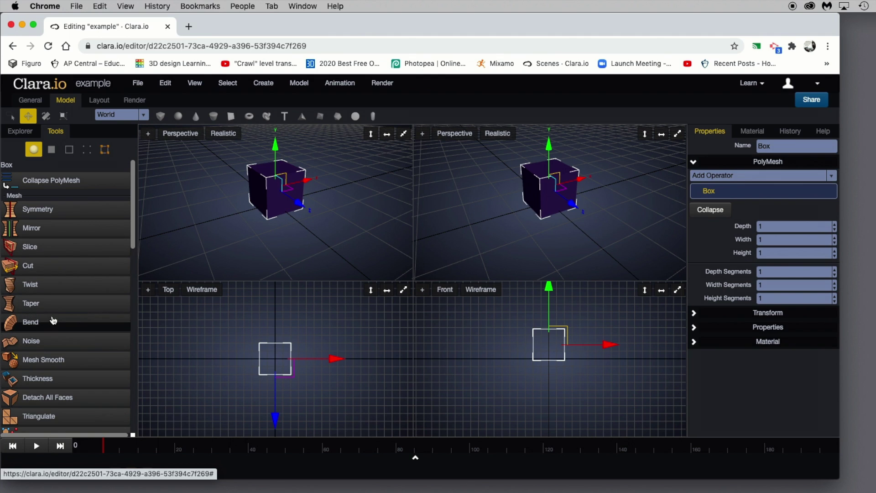
left_click(46, 285)
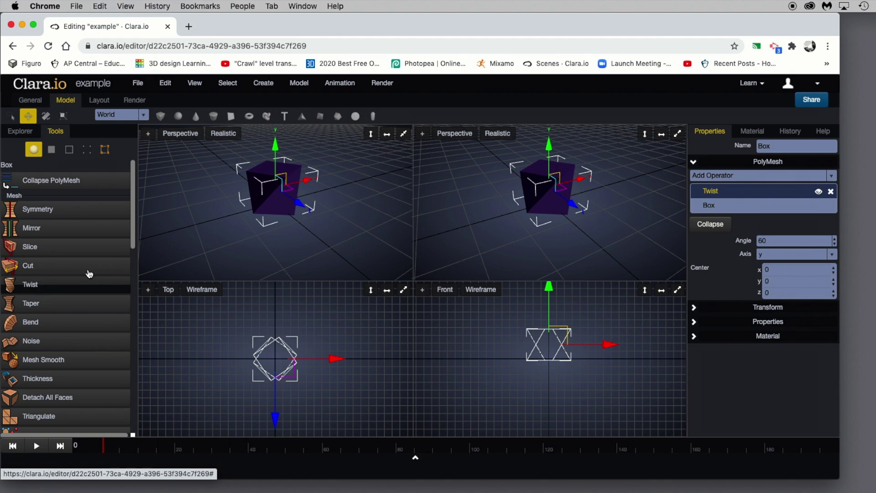
left_click(404, 134)
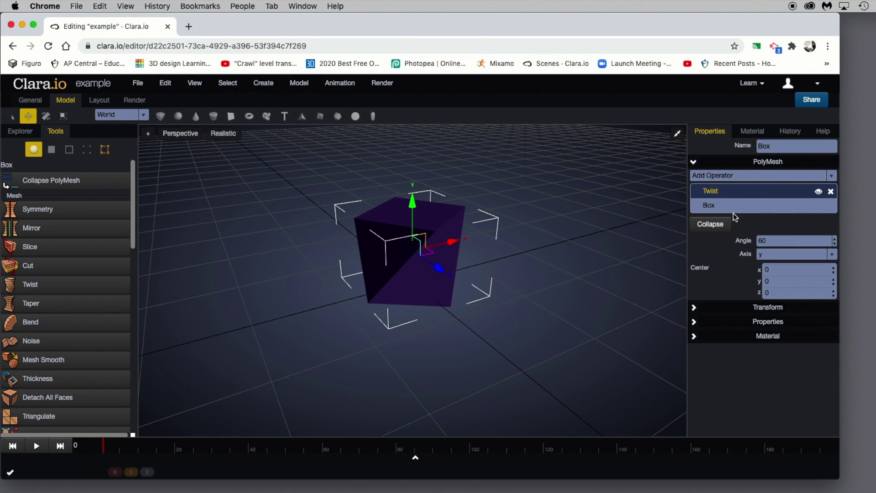
Set the box's Twist angle to 180.
left_click(835, 238)
left_click(835, 238)
left_click_drag(835, 240, 837, 246)
left_click(837, 246)
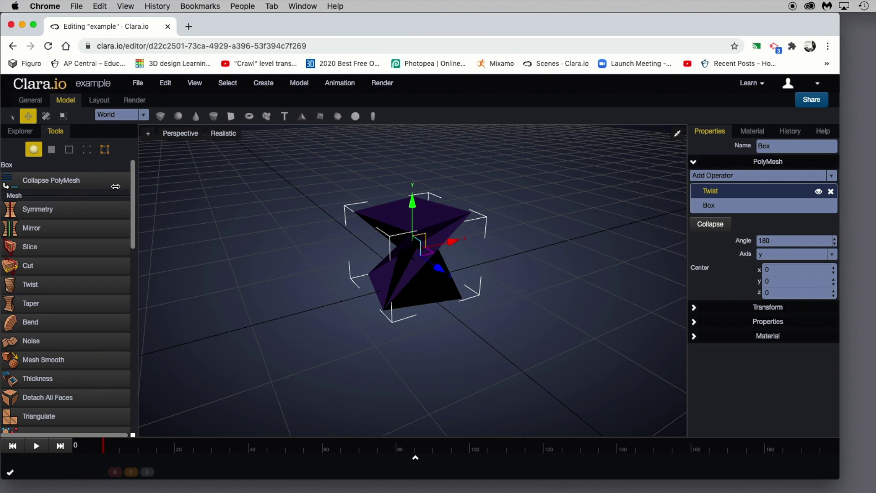
Add an area light and move it forward and up so it stands in front of the twisted box.
left_click(32, 101)
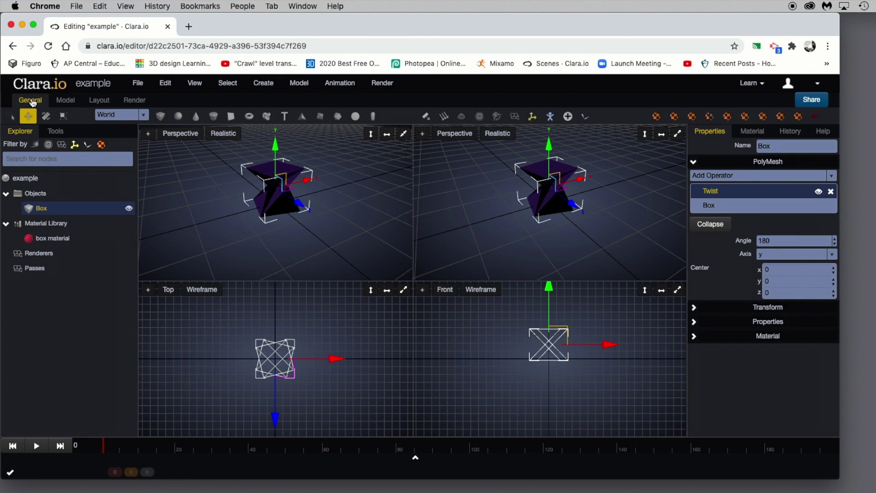
left_click(405, 136)
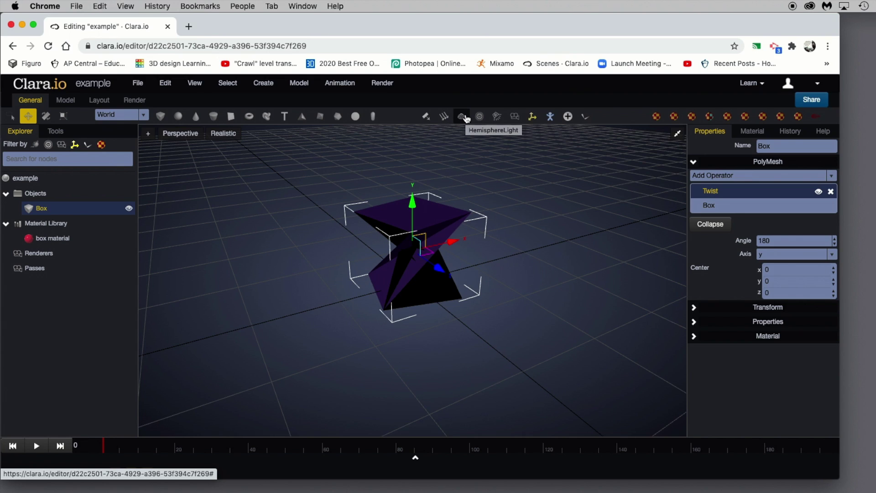
left_click(427, 118)
left_click_drag(436, 312, 482, 338)
left_click_drag(457, 282, 457, 217)
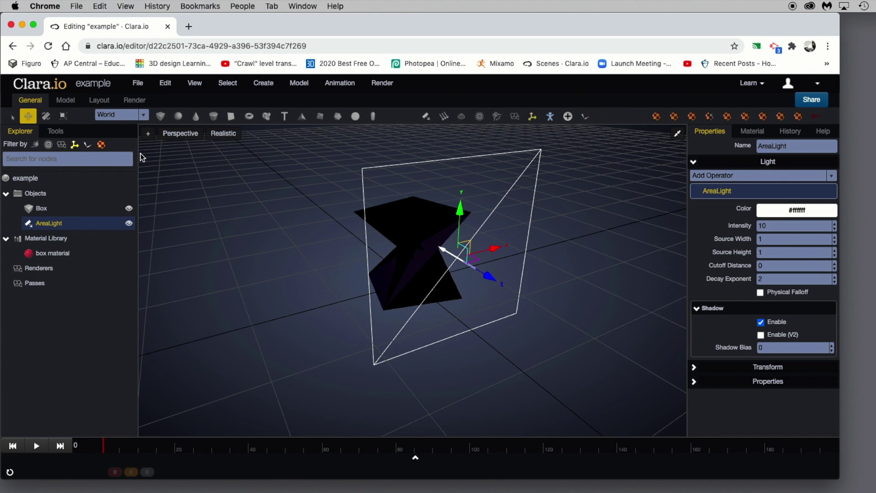
Tilt the area light, raise it slightly and shift it back a little along the X axis.
left_click(46, 116)
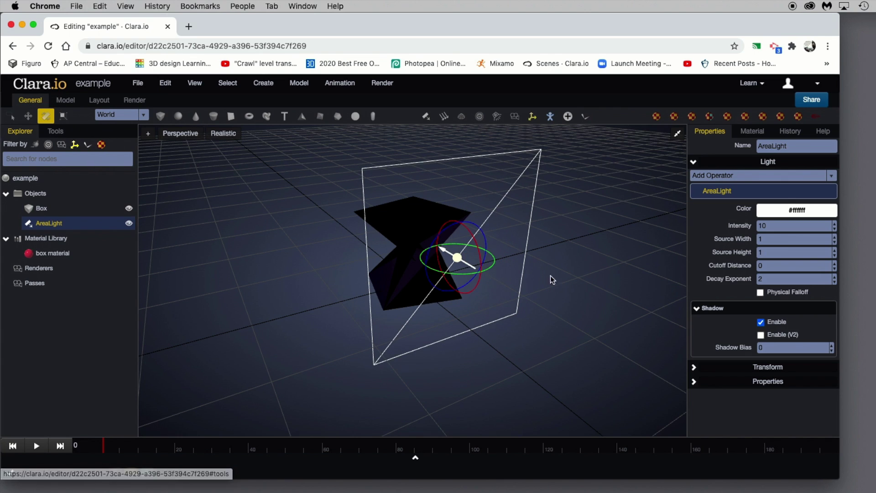
mouse_move(477, 268)
left_mouse_down()
mouse_move(483, 279)
mouse_move(471, 269)
left_mouse_up()
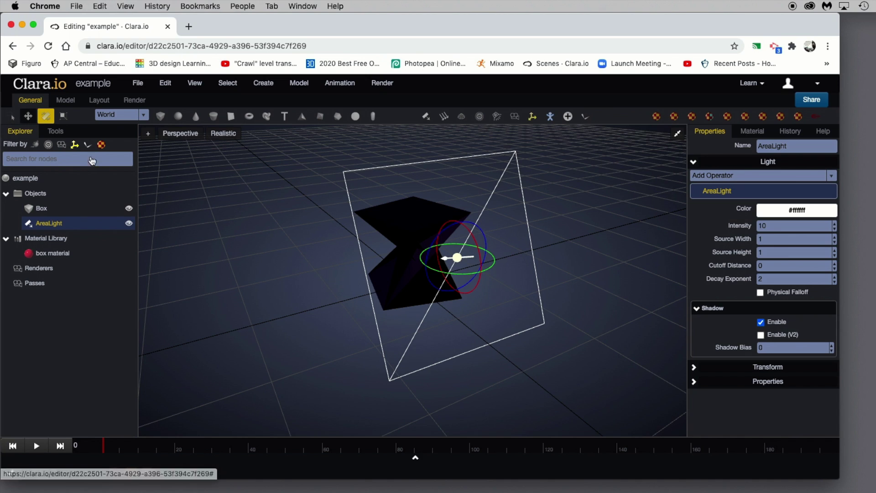
left_click(28, 116)
left_click_drag(465, 216, 436, 186)
left_click_drag(501, 226, 482, 229)
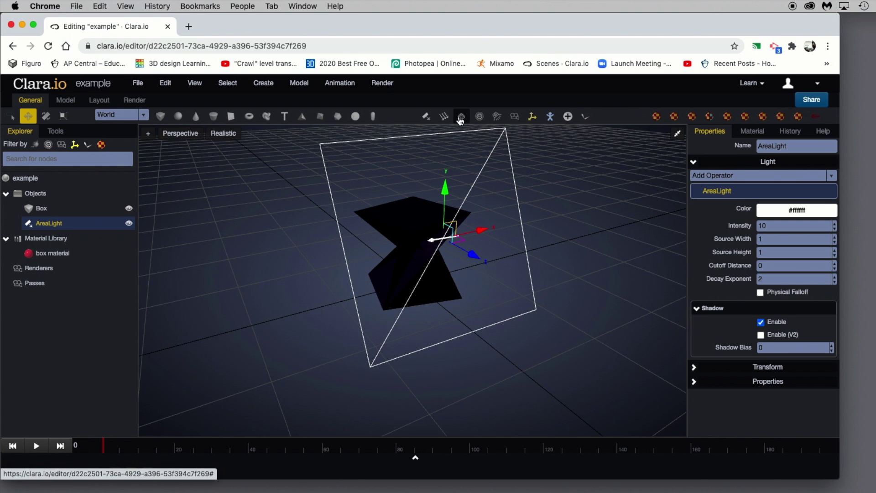
Add a spotlight and move it forward along Z, adjusting its height and X position in front of the twisted box.
left_click(497, 117)
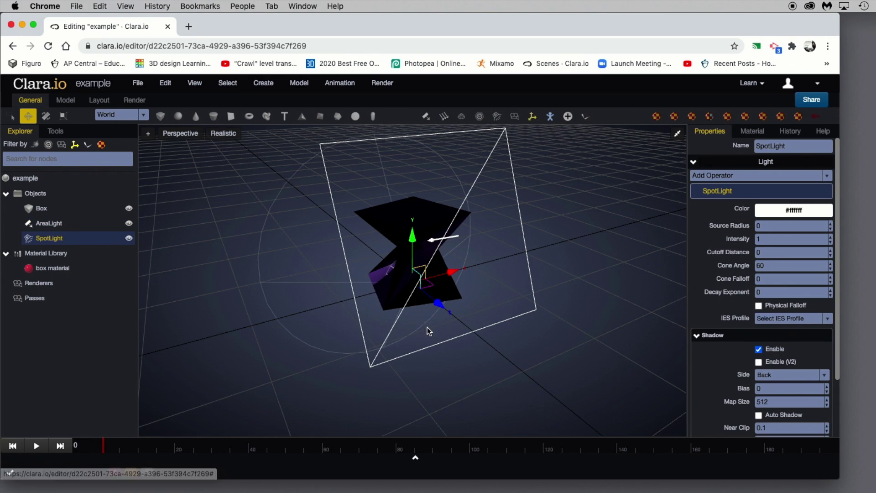
left_click_drag(443, 306, 547, 382)
left_click_drag(521, 319, 532, 281)
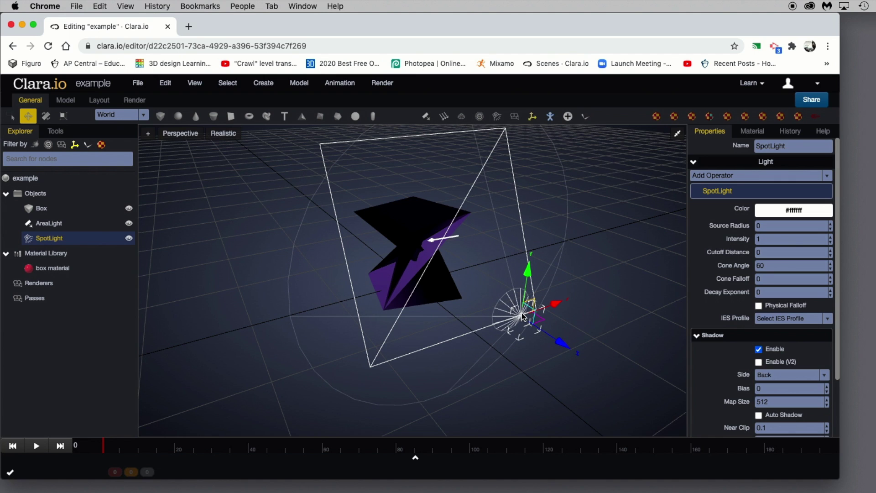
left_click_drag(550, 307, 402, 332)
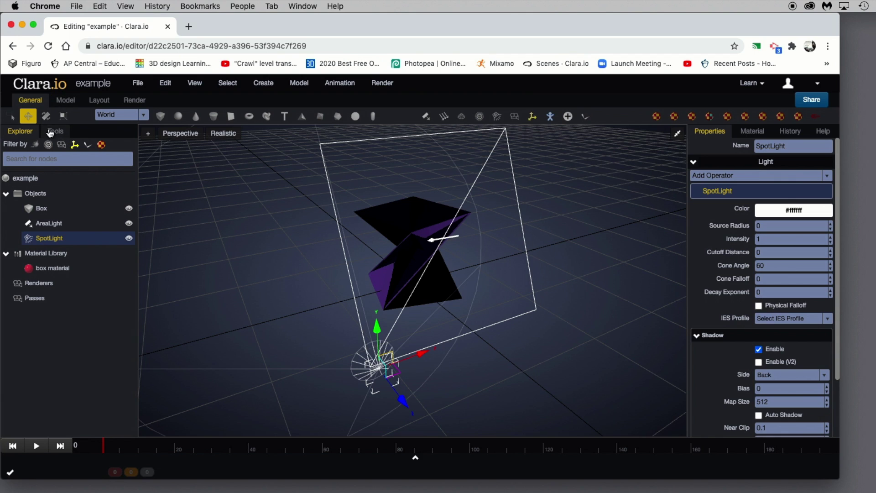
Rotate the spotlight slightly about the Y axis and shift it a little in the negative X direction.
left_click(44, 117)
left_click_drag(372, 397, 317, 370)
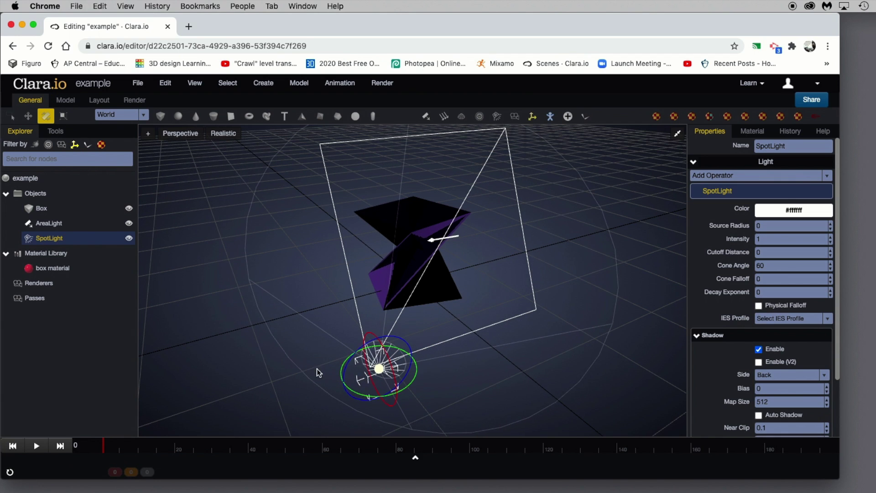
left_click(28, 117)
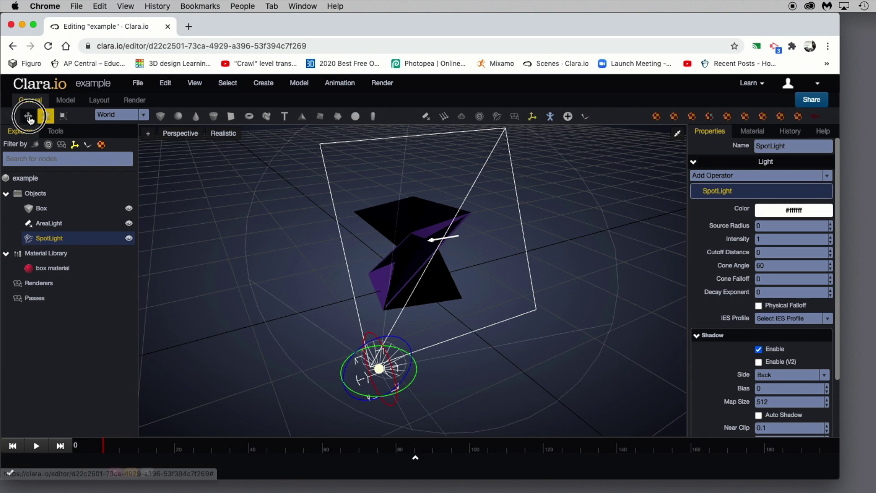
left_click(419, 353)
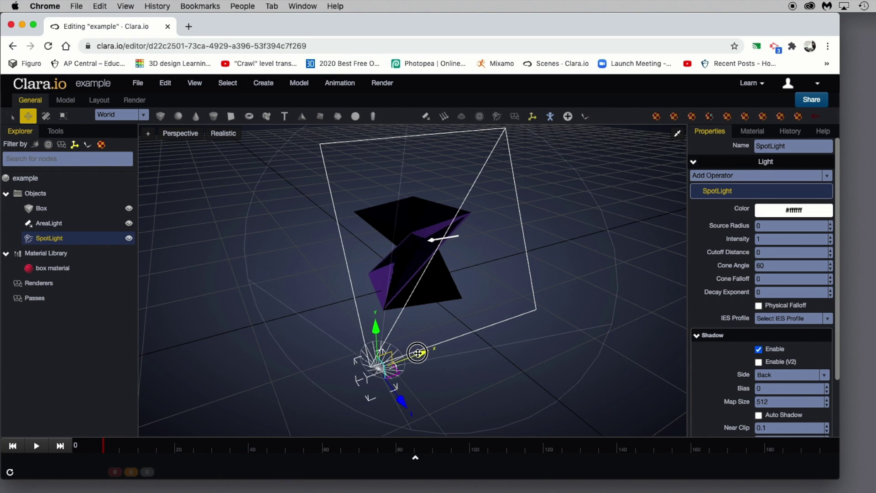
left_click_drag(419, 353, 400, 362)
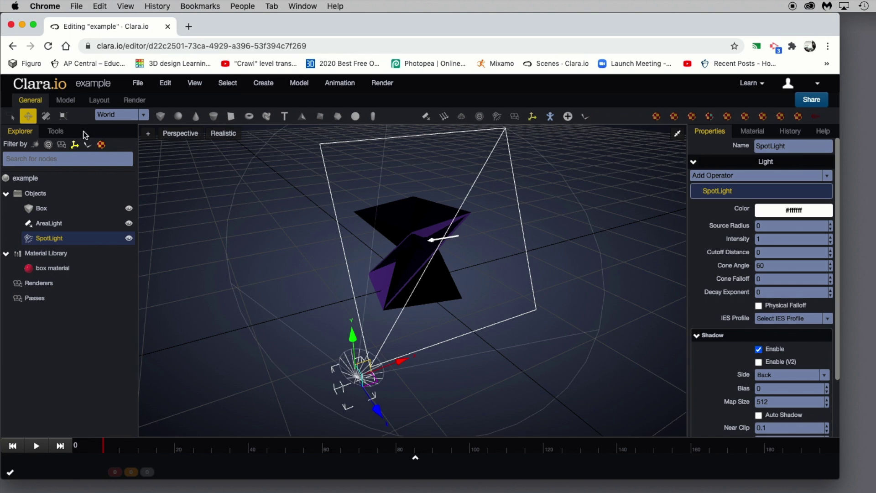
Return to the documents page, select the example scene and open it for viewing.
left_click(34, 88)
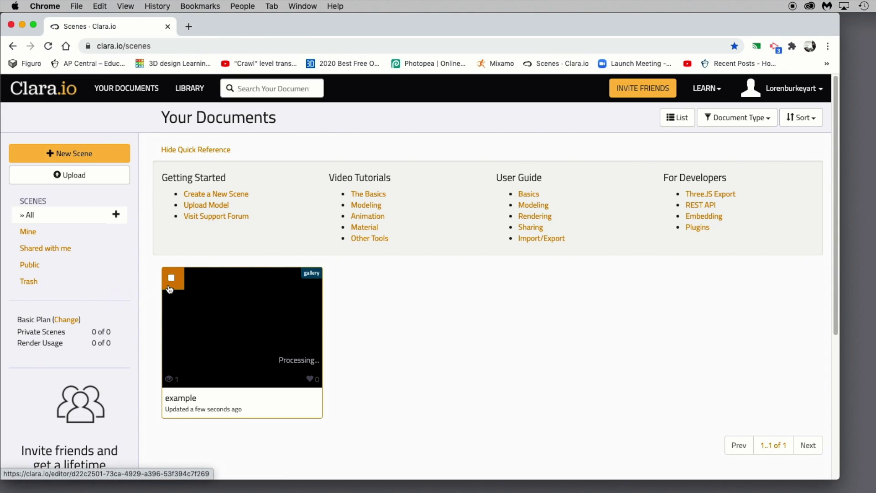
left_click(172, 278)
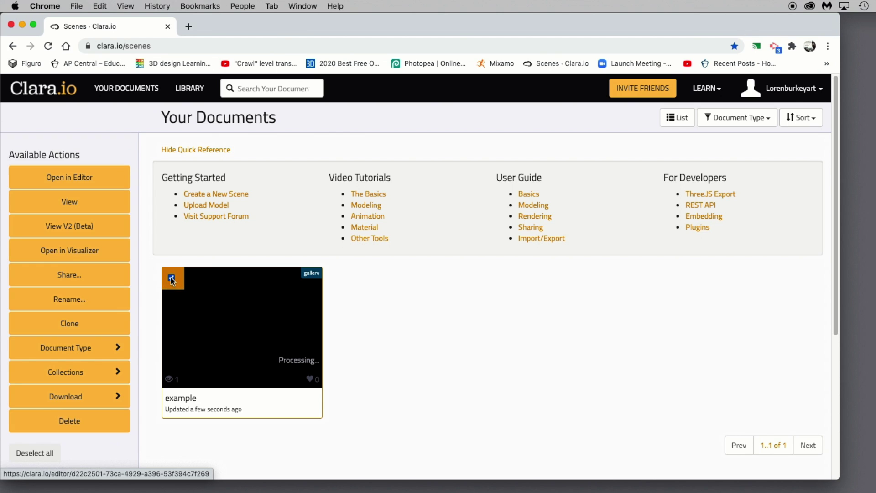
left_click(90, 405)
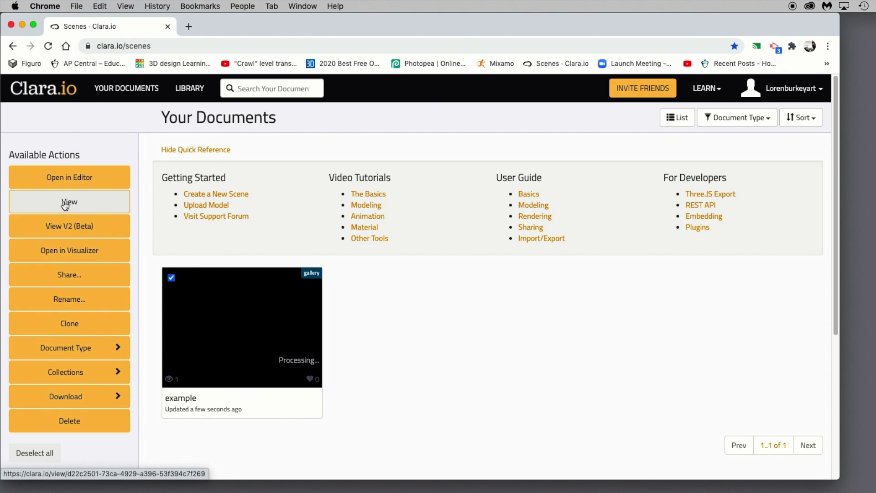
left_click(66, 204)
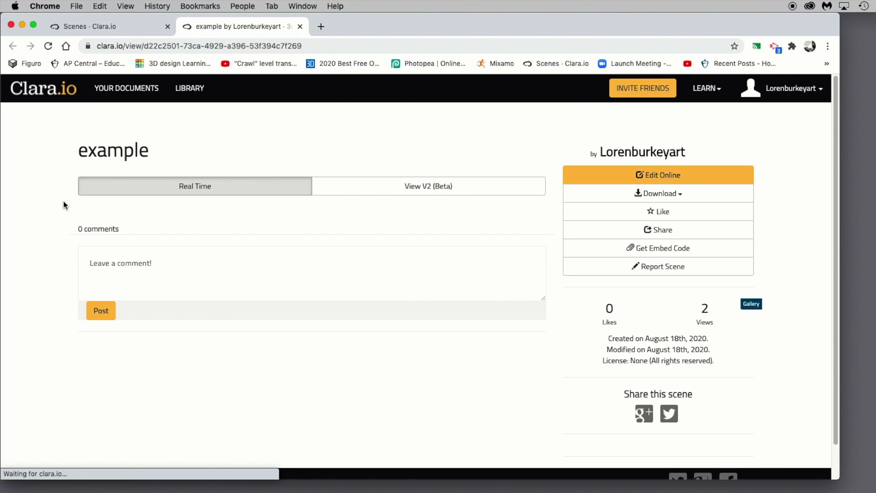
scroll(51, 315, "down", 5)
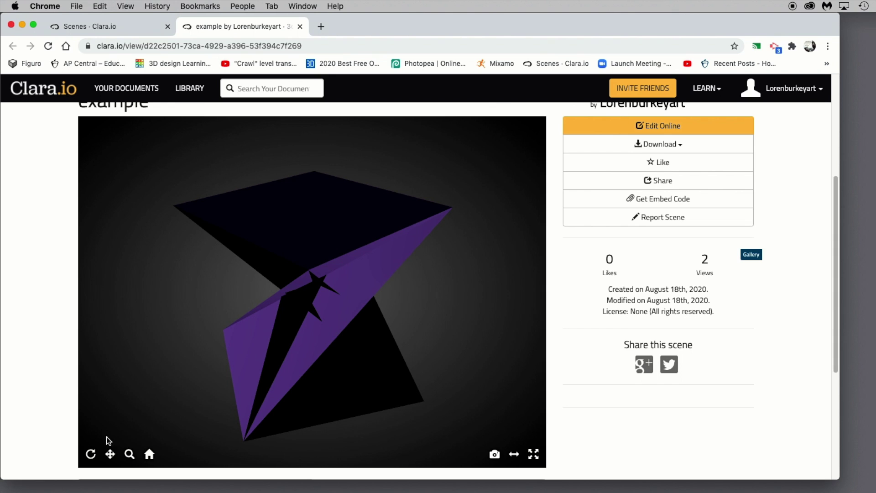
Examine the twisted box in the viewer by orbiting, panning and zooming, and restore the home view.
left_click(91, 454)
mouse_move(337, 324)
left_mouse_down()
mouse_move(339, 308)
mouse_move(279, 317)
mouse_move(342, 320)
left_mouse_up()
left_click(110, 454)
left_click_drag(268, 342, 242, 328)
left_click(130, 454)
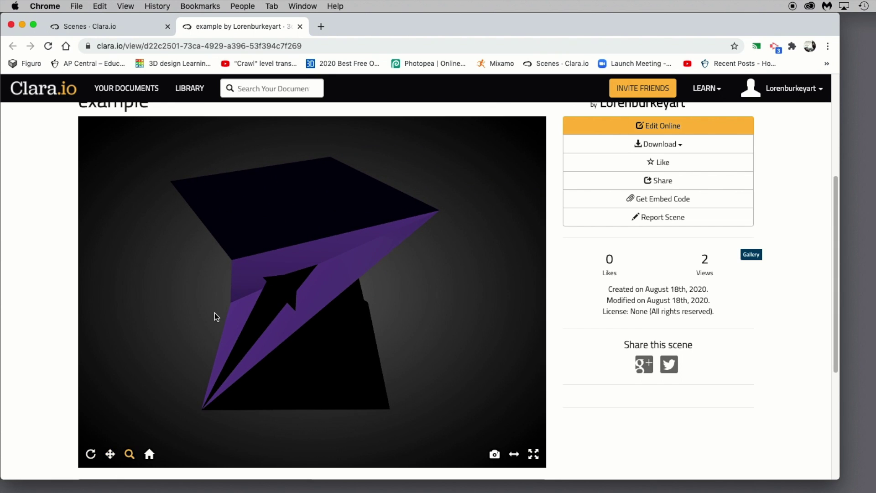
scroll(217, 318, "up", 3)
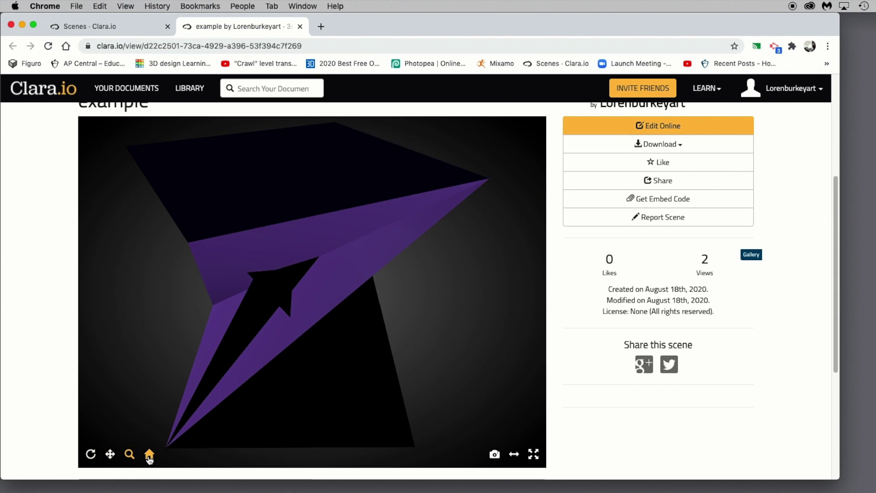
left_click(150, 454)
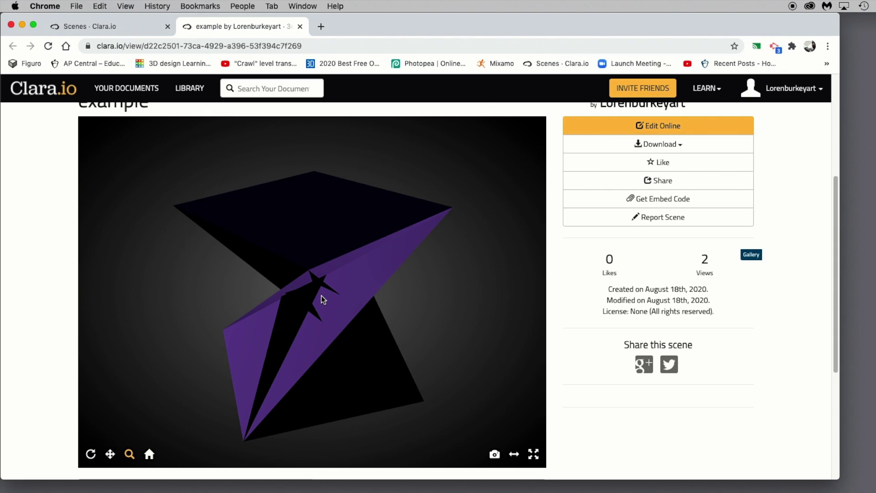
Go back to the documents list and reopen the example scene in the editor.
left_click(115, 28)
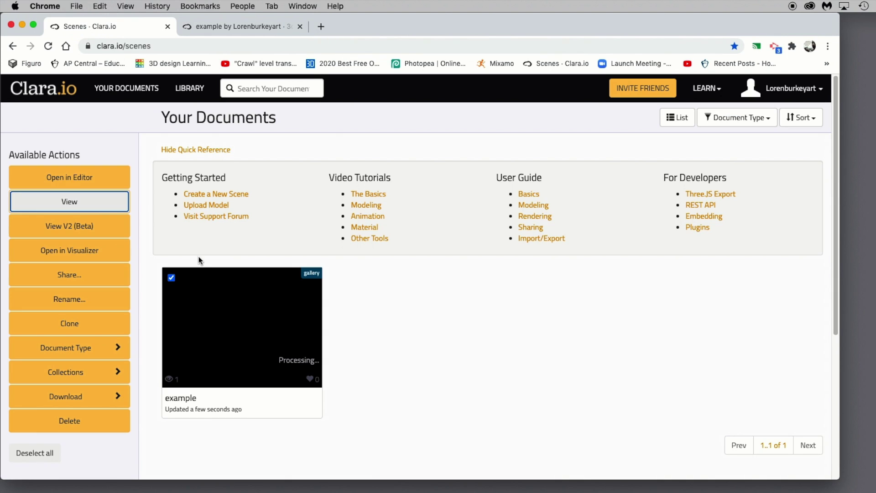
left_click(223, 322)
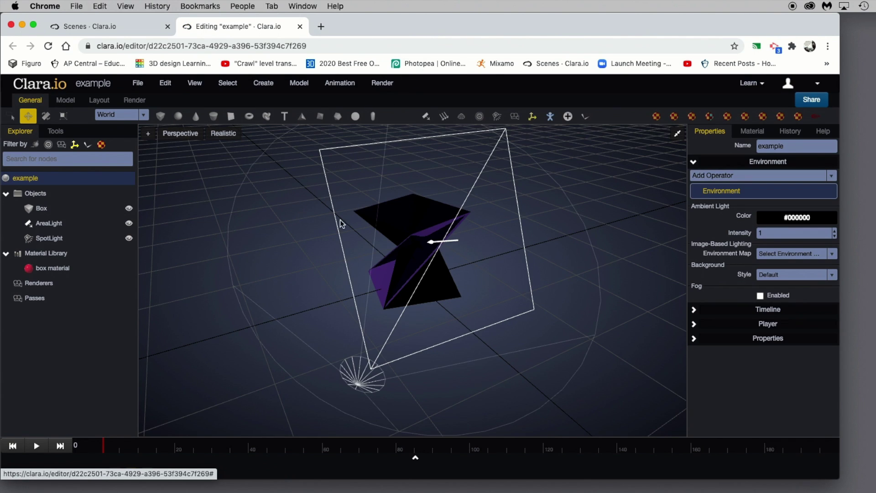
scroll(375, 223, "down", 3)
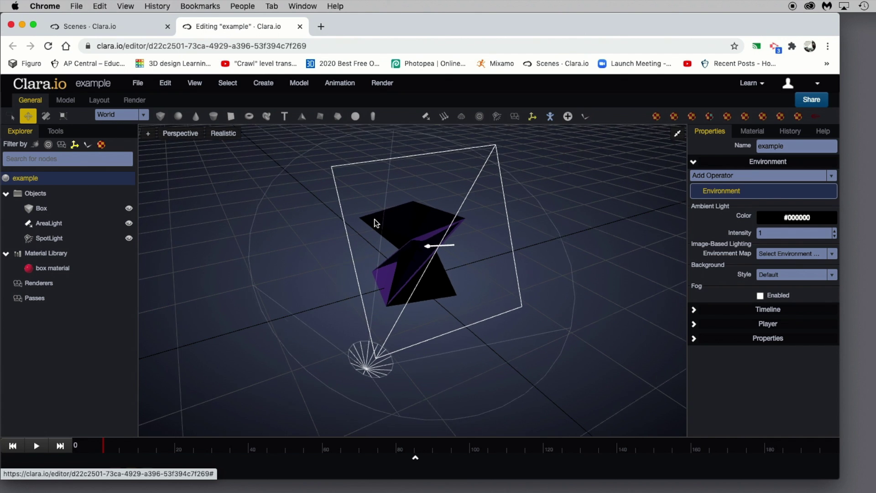
scroll(375, 223, "up", 2)
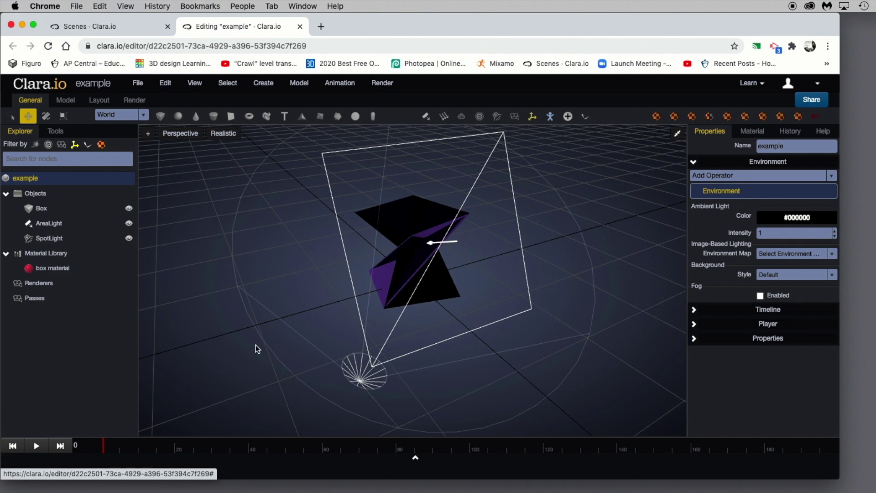
Move the spotlight slightly in the positive X direction and raise it to the height of the box's lower half.
left_click(51, 224)
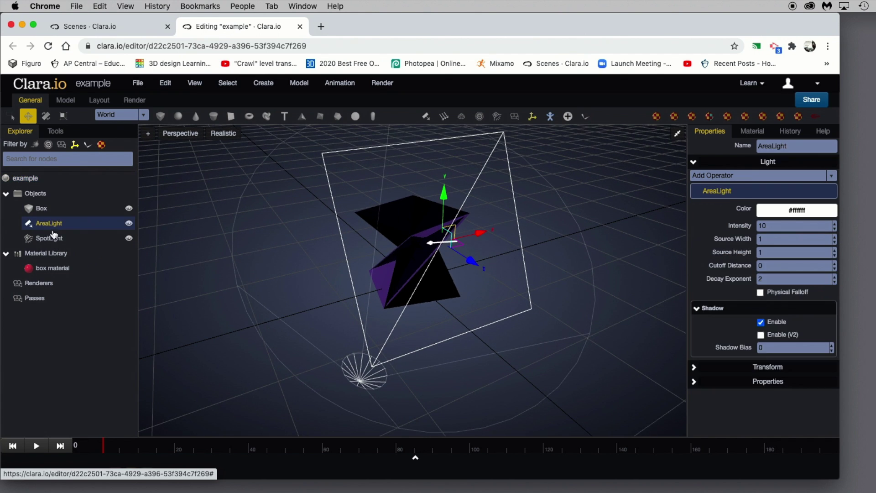
left_click(50, 238)
left_click_drag(398, 380, 423, 370)
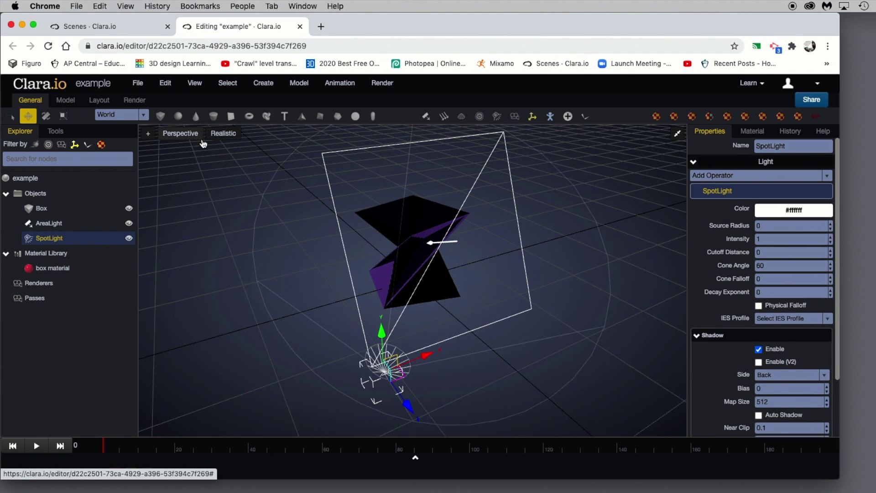
left_click_drag(381, 332, 378, 250)
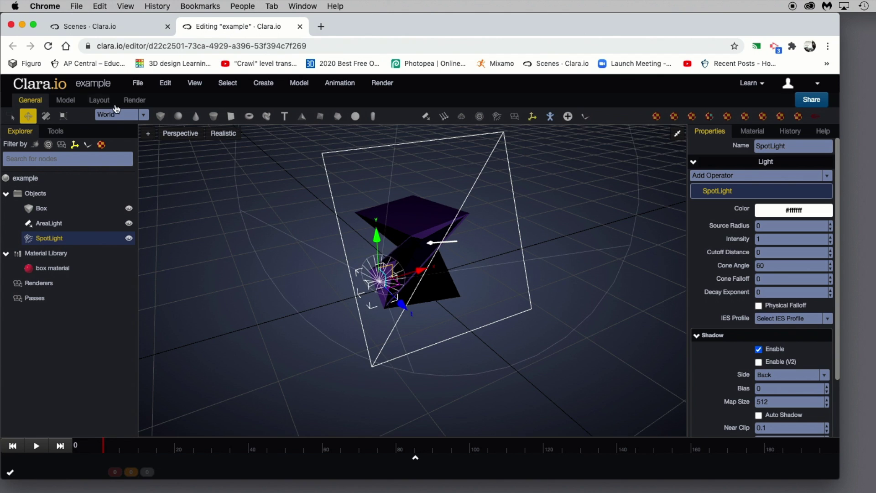
Rotate the spotlight slightly, tilting it about the X axis in front of the twisted box.
left_click(45, 116)
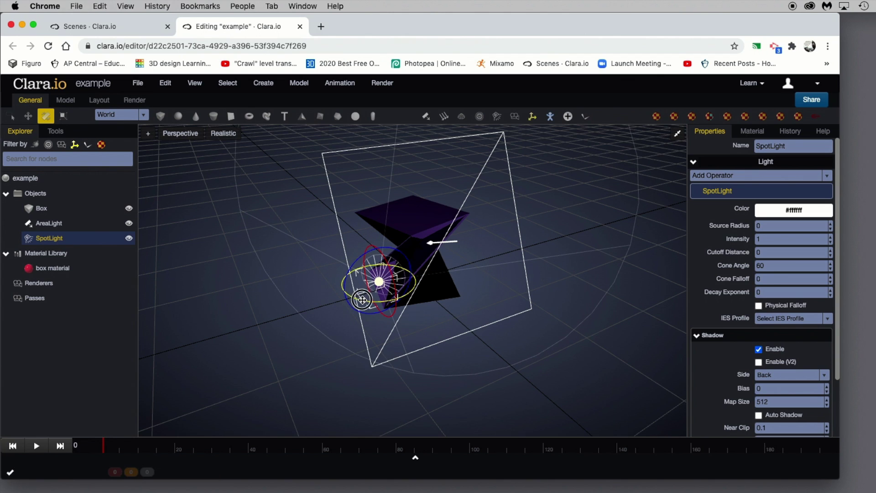
left_click_drag(373, 289, 372, 276)
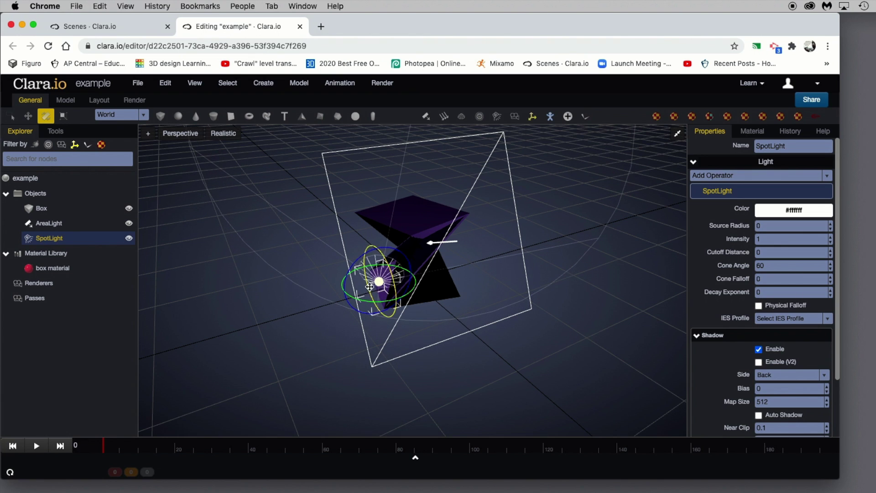
left_click_drag(400, 323, 416, 334)
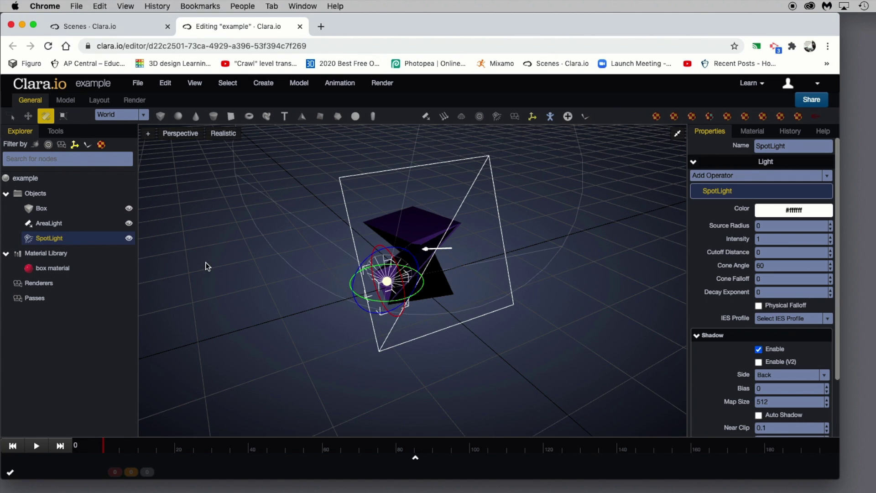
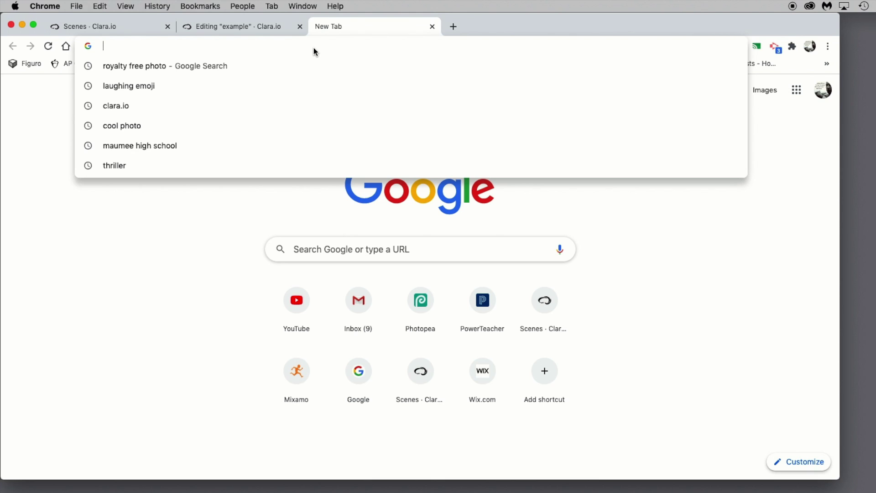
Search Google for "royalty free pictures" and show the image results.
type("royalty")
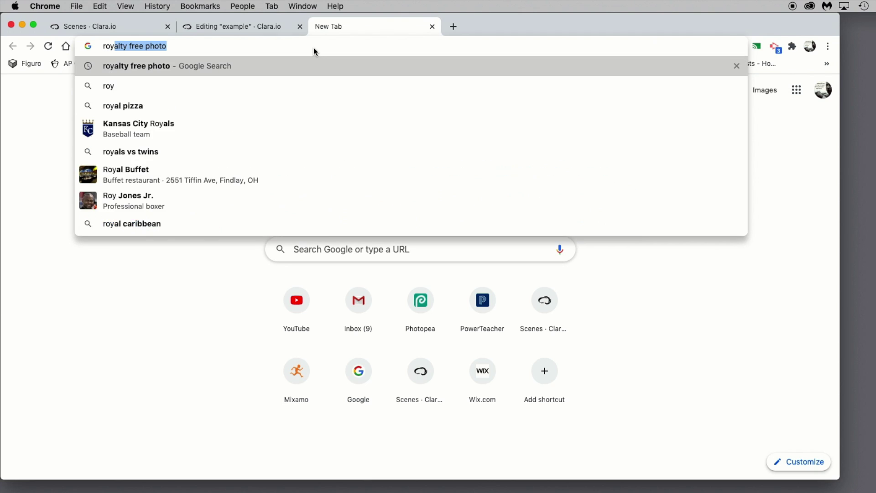
type(" free ")
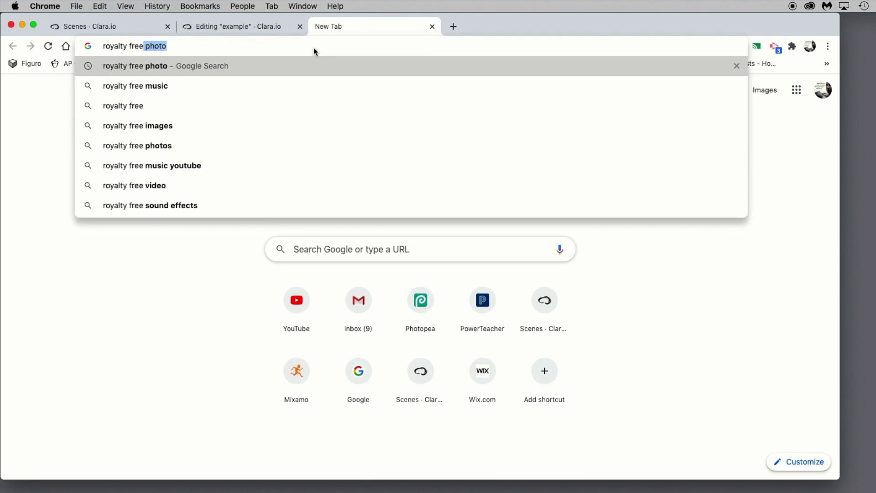
type("picture")
key("Return")
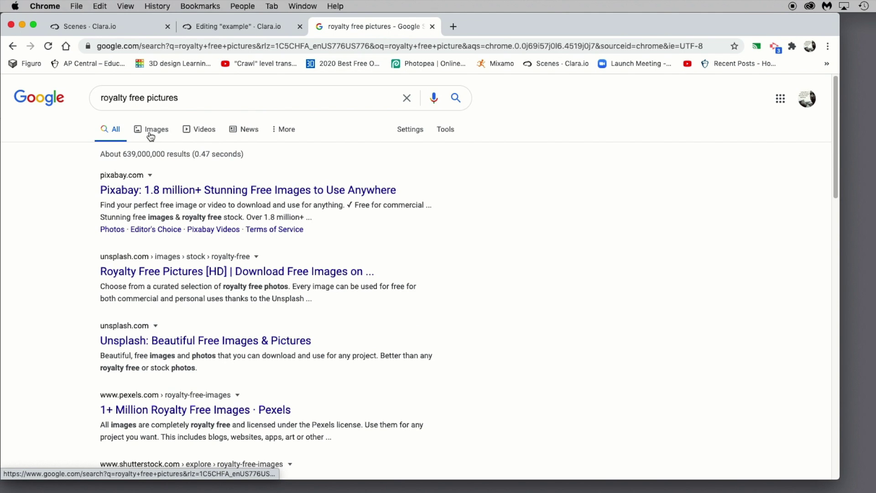
left_click(152, 131)
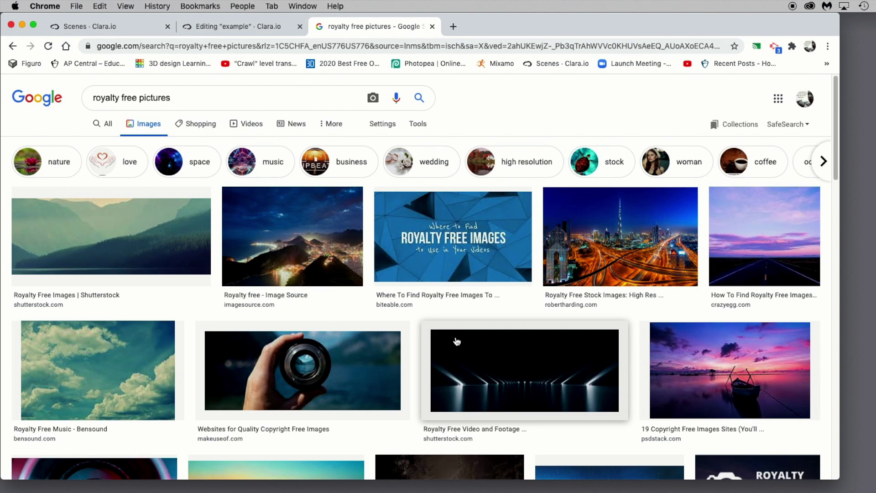
Choose the picture of a road under a purple sunset sky and save it to the desktop.
scroll(458, 342, "down", 3)
scroll(458, 343, "up", 3)
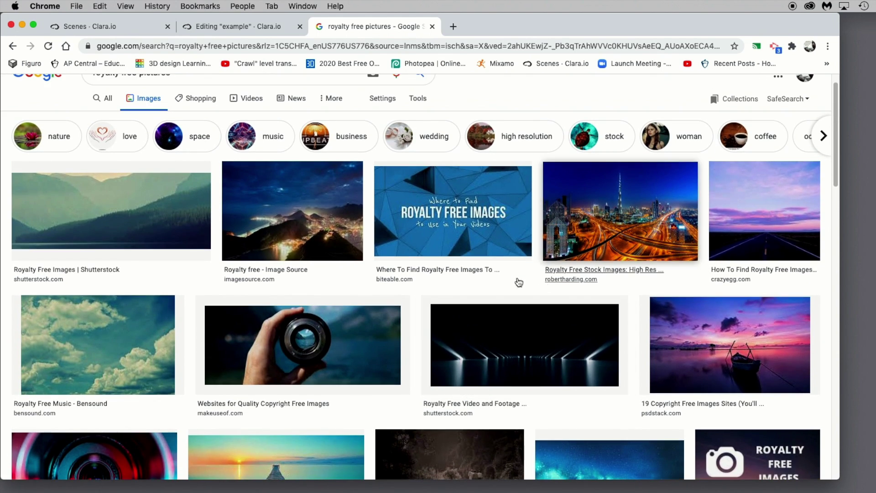
left_click(766, 232)
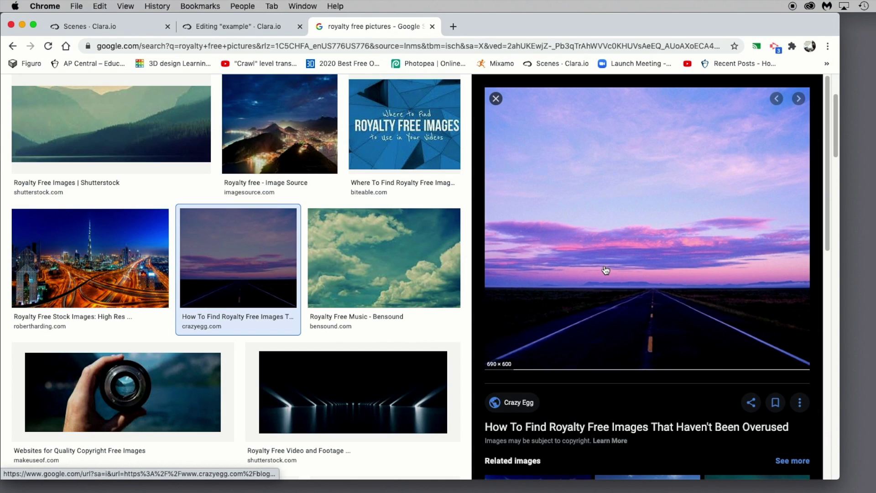
left_click_drag(606, 270, 769, 307)
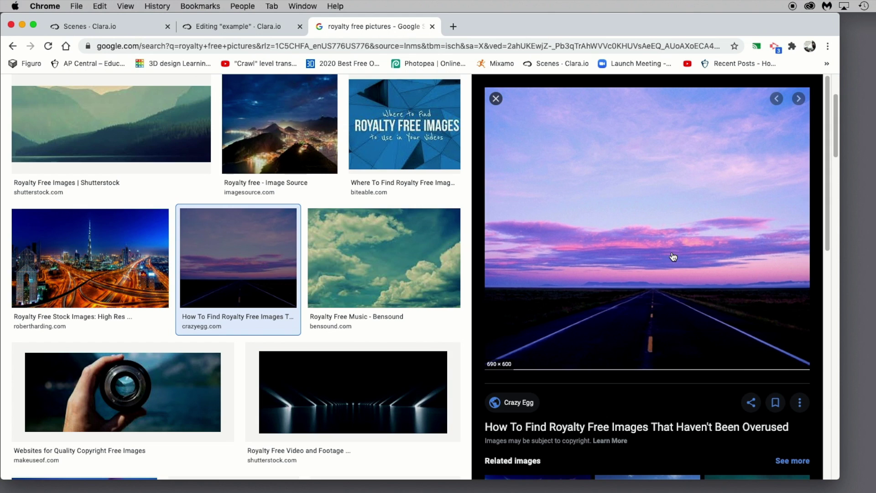
Return to the Clara.io example scene and import the wc bkg image from the desktop.
left_click(211, 27)
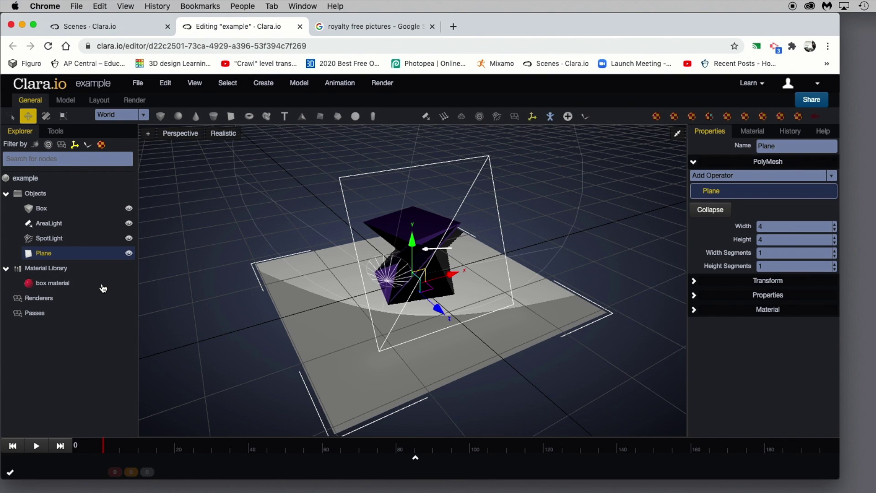
left_click_drag(849, 315, 369, 195)
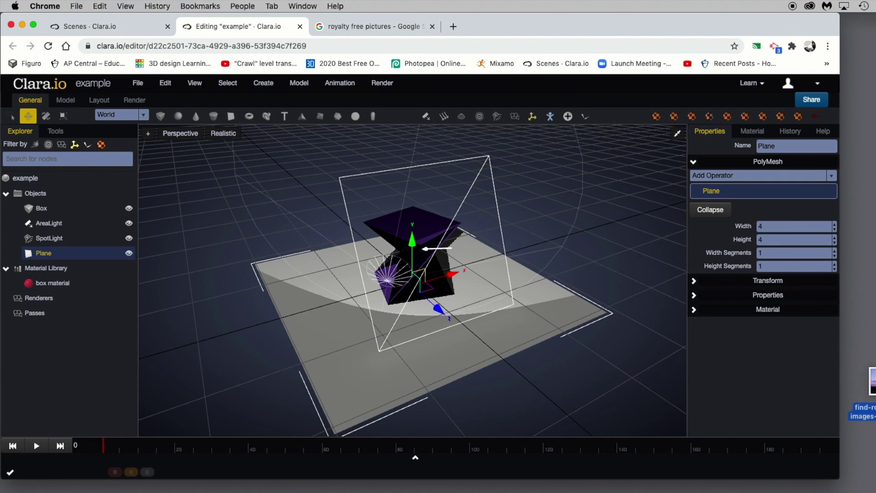
left_click(137, 83)
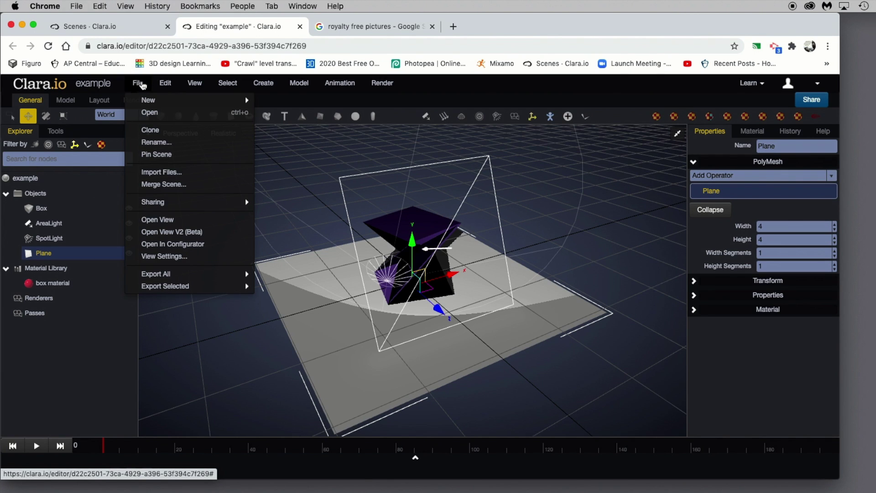
left_click(158, 172)
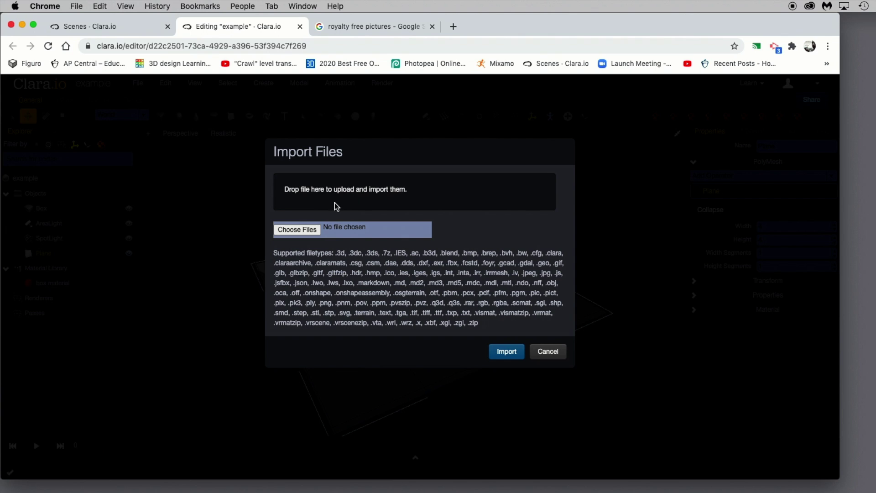
left_click(304, 230)
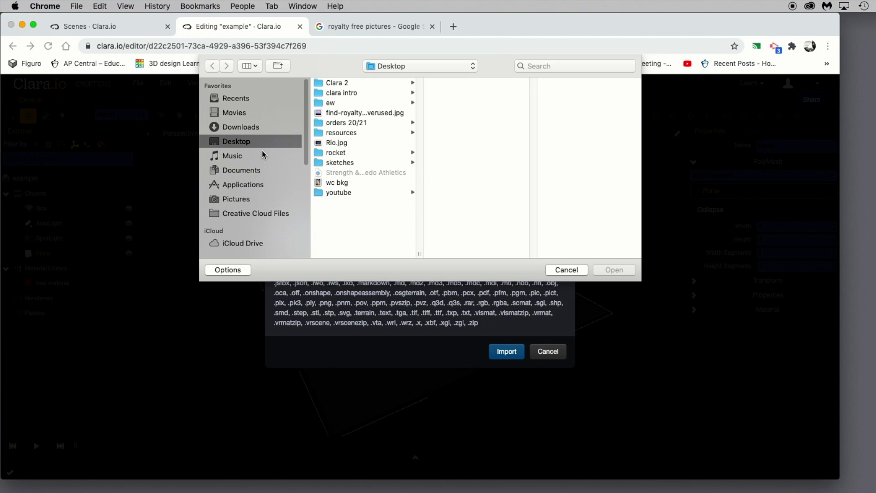
left_click(327, 183)
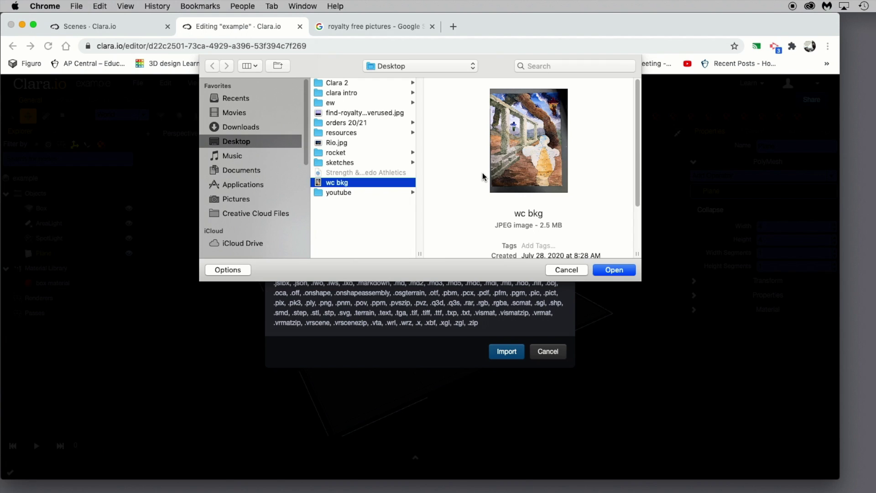
left_click(612, 270)
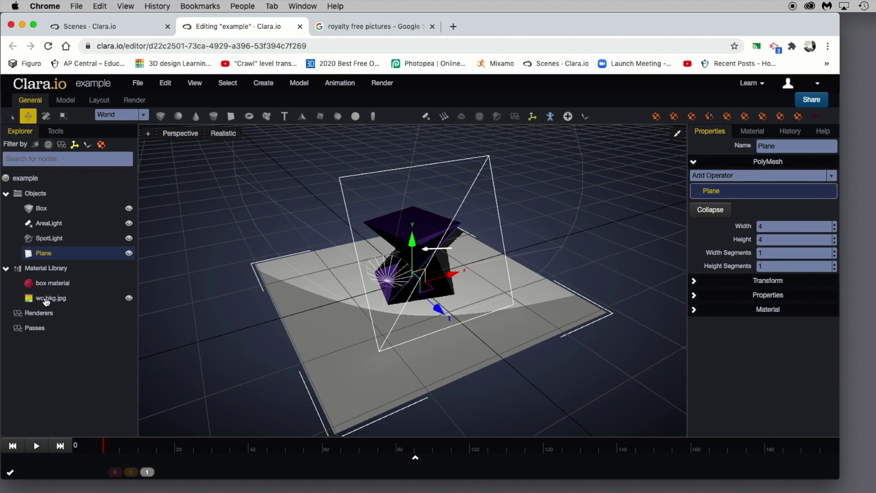
Create a material from the imported wc bkg.jpg image and select that material in the Material Library.
left_click(47, 299)
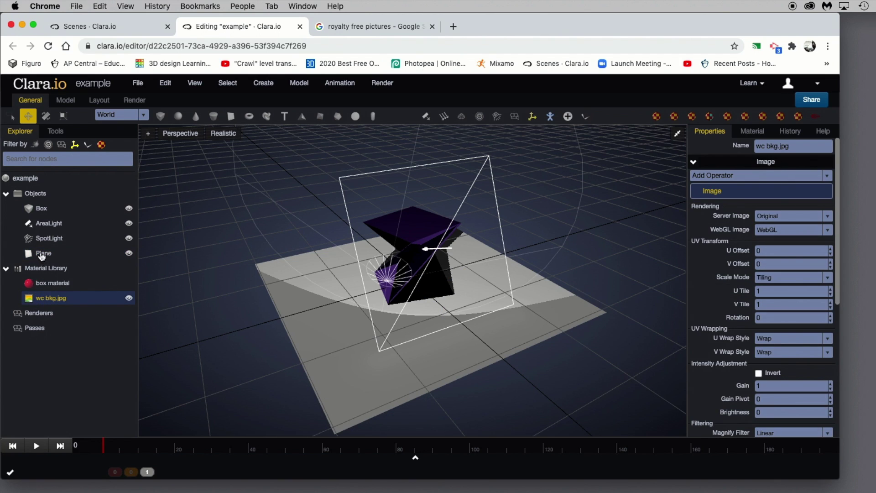
right_click(48, 300)
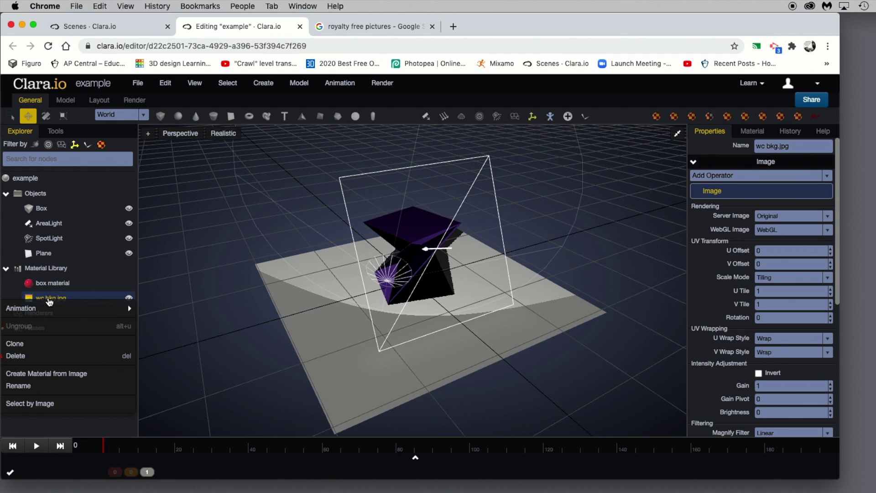
left_click(49, 375)
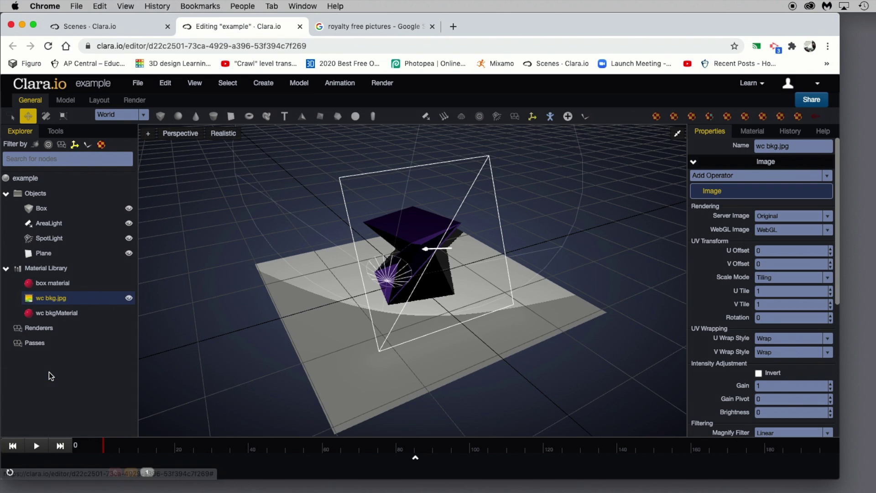
left_click(41, 315)
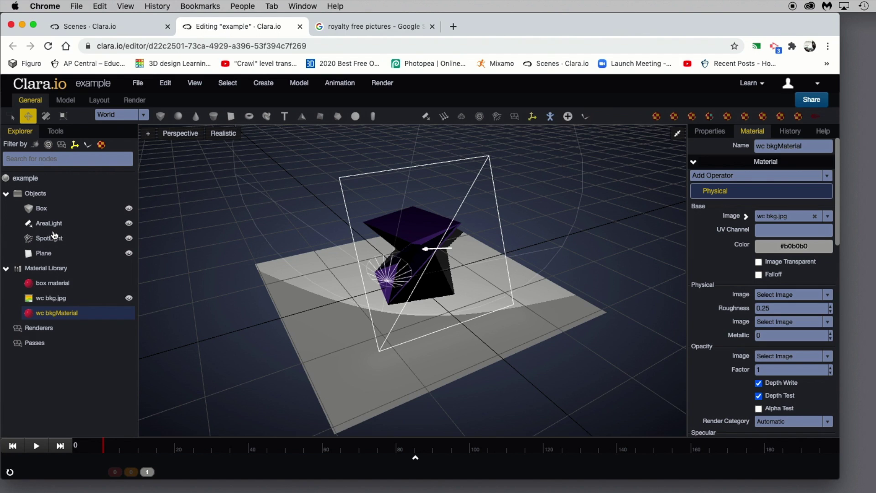
Assign wc bkgMaterial to the plane as its material.
left_click(50, 254)
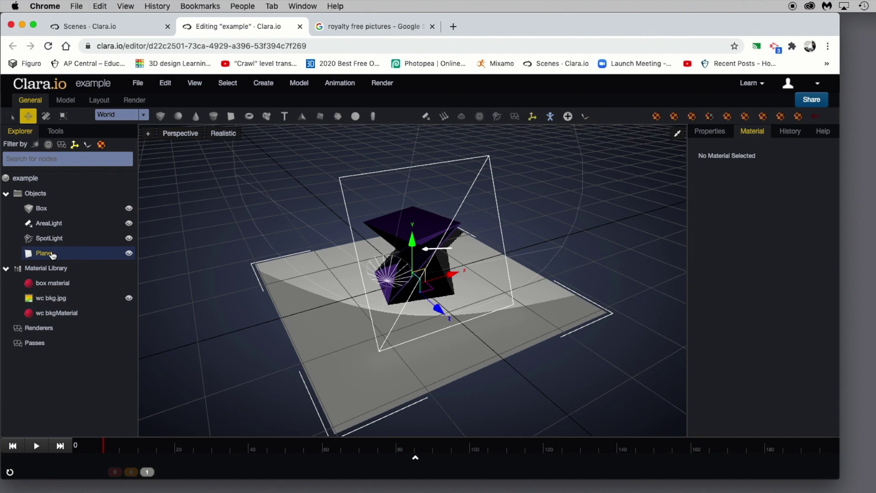
left_click(705, 137)
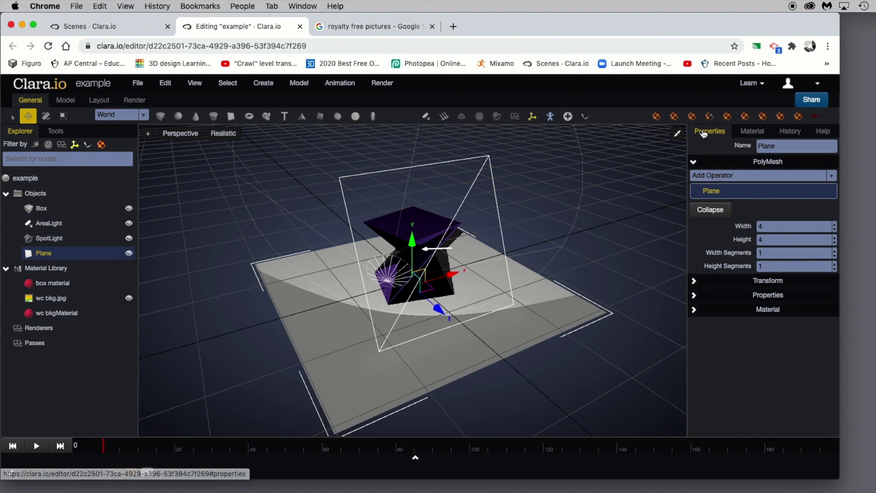
left_click(693, 311)
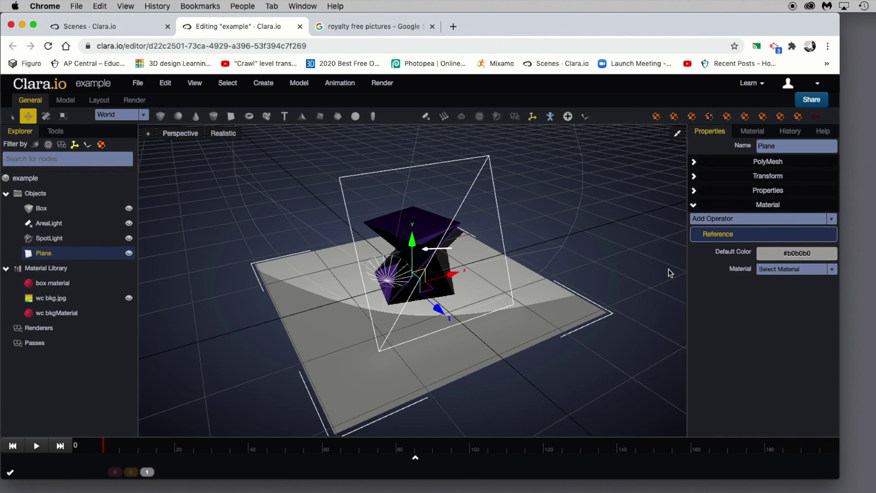
left_click(832, 271)
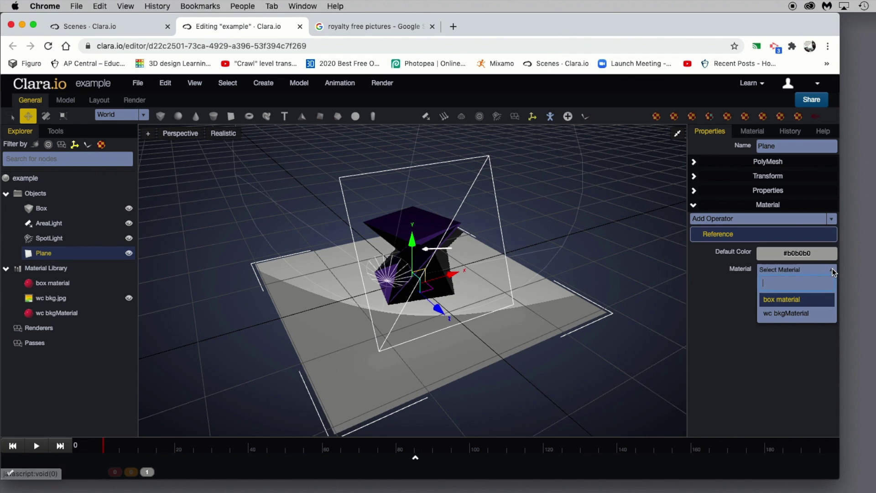
left_click(782, 315)
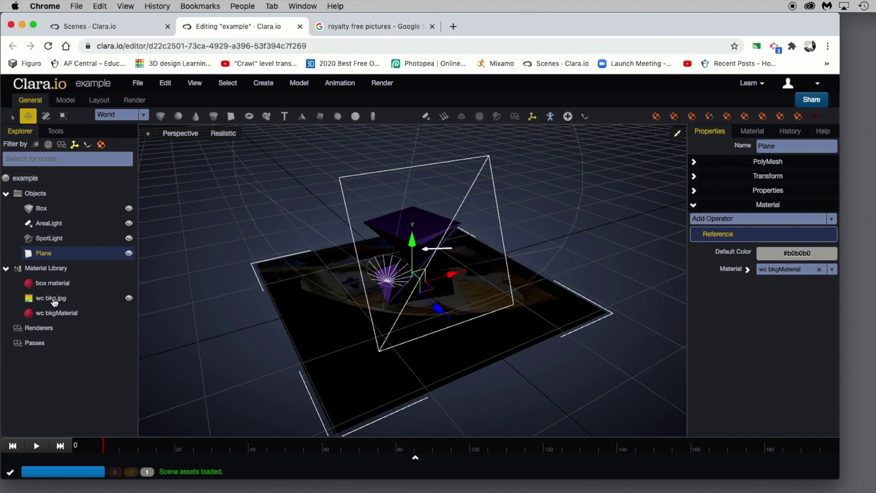
Rotate the plane upright about the X axis, then raise it and move it back behind the twisted box.
left_click(46, 116)
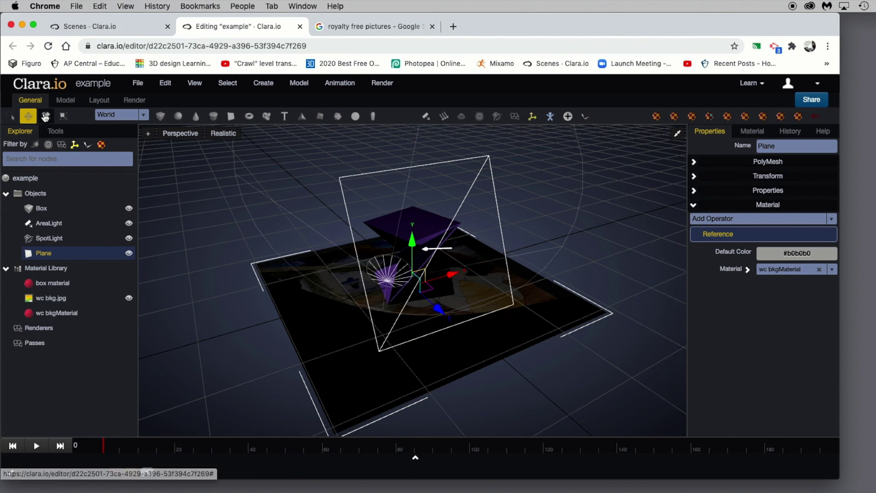
left_click_drag(425, 288, 431, 341)
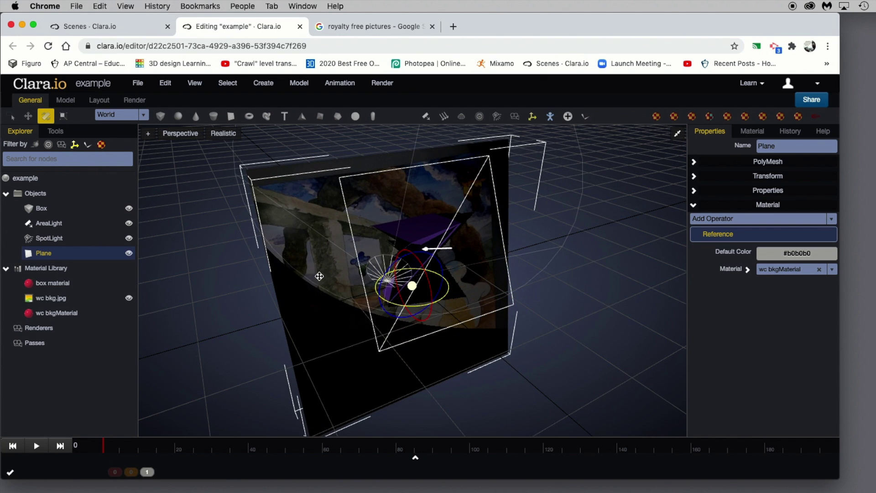
left_click(28, 116)
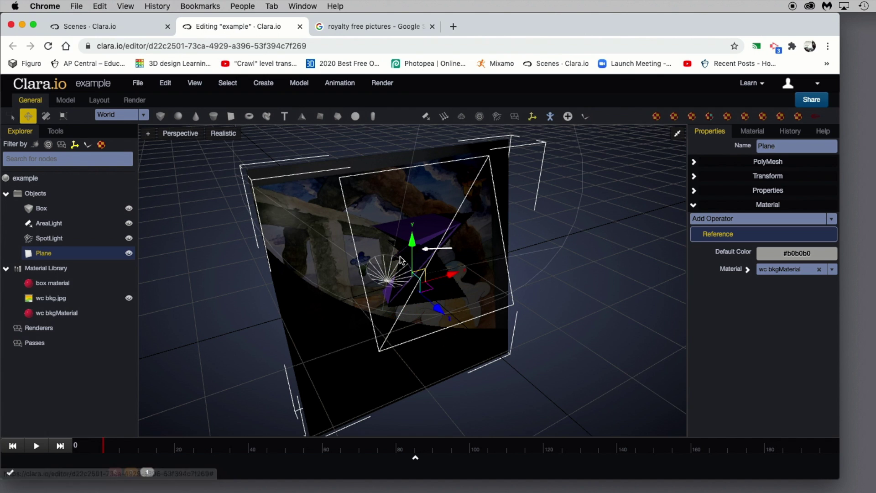
left_click_drag(402, 233, 402, 188)
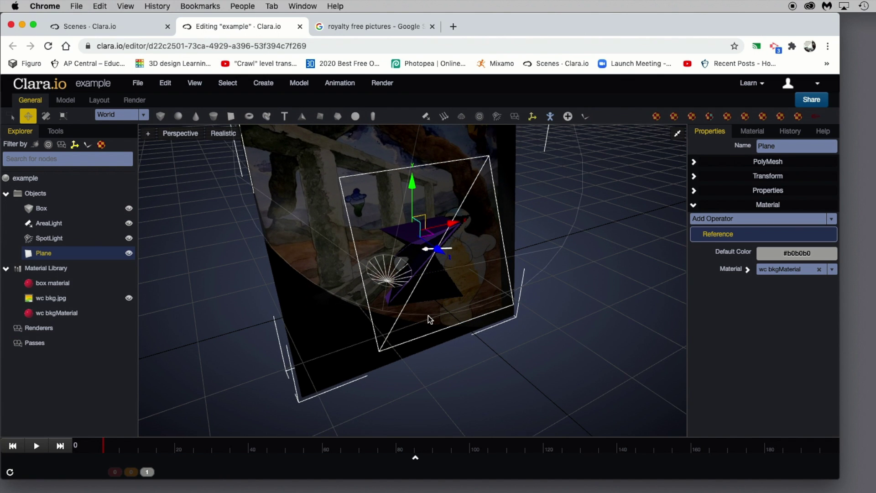
scroll(430, 317, "down", 2)
left_click_drag(439, 258, 399, 221)
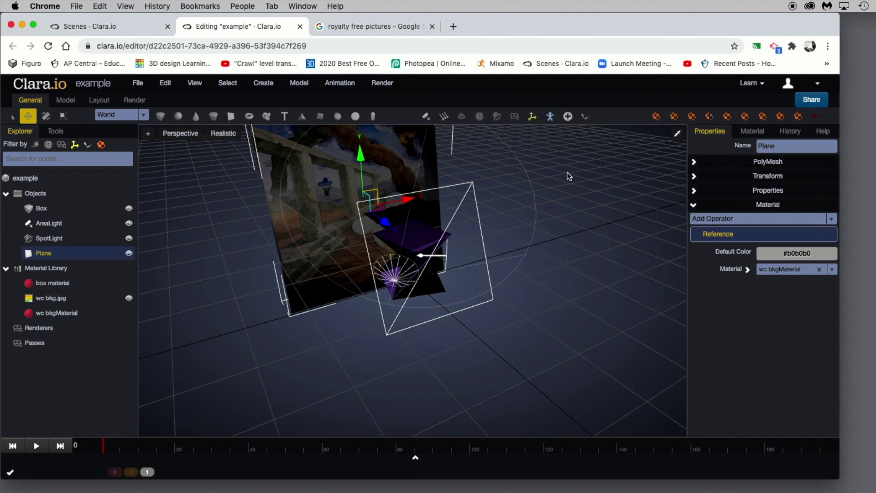
Push the upright picture plane farther back along the Z axis, leaving a gap behind the twisted box.
mouse_move(569, 202)
left_mouse_down()
mouse_move(573, 217)
mouse_move(559, 232)
mouse_move(546, 226)
mouse_move(563, 215)
mouse_move(554, 209)
left_mouse_up()
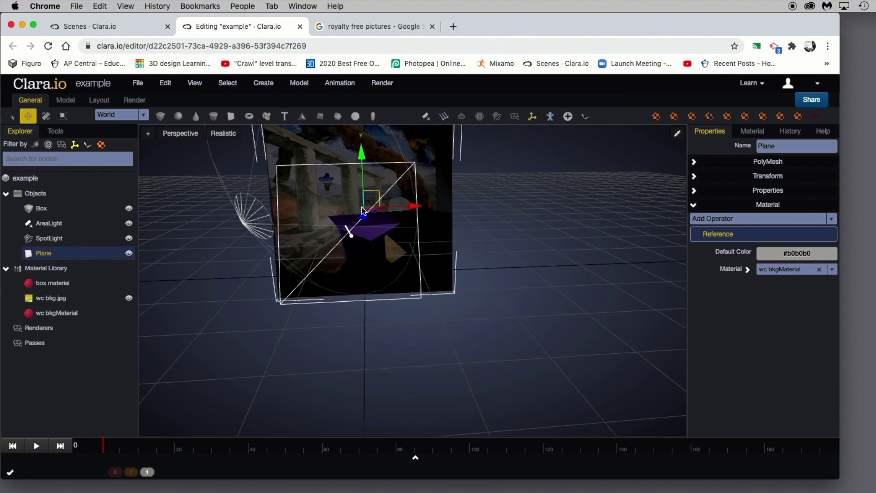
mouse_move(414, 206)
left_mouse_down()
mouse_move(427, 207)
mouse_move(413, 207)
mouse_move(406, 221)
left_mouse_up()
scroll(433, 355, "down", 5)
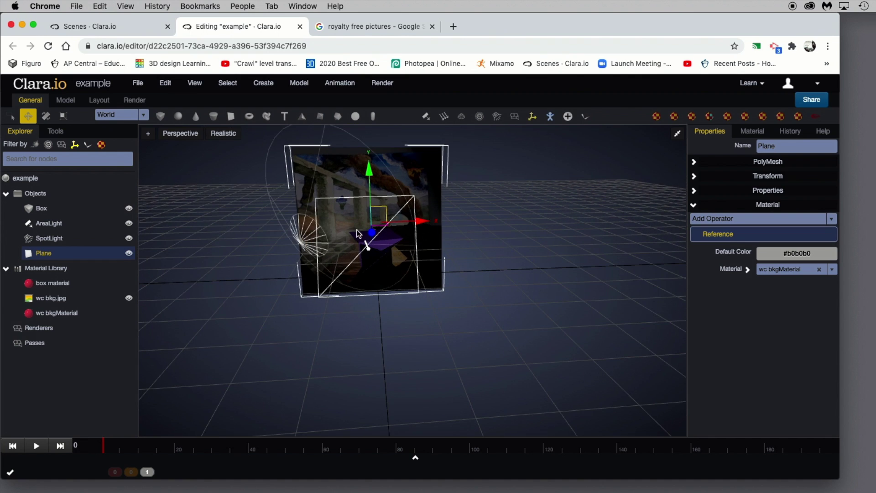
left_click_drag(368, 227, 370, 213)
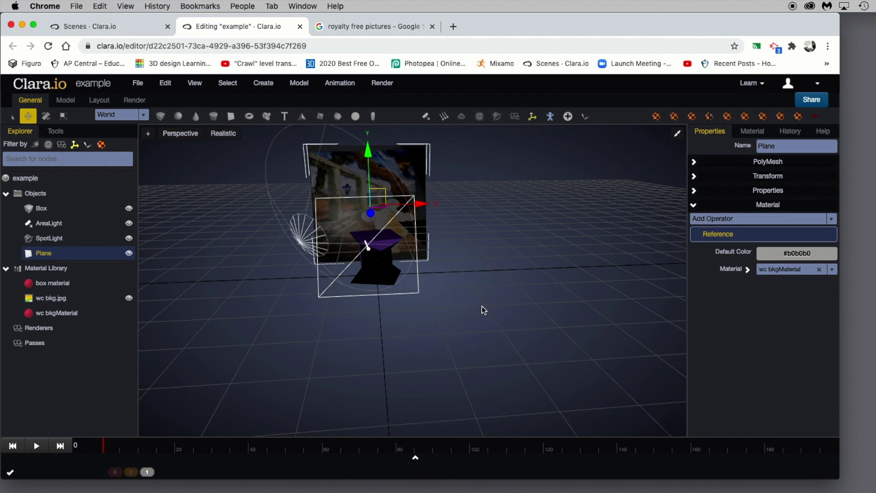
mouse_move(501, 319)
left_mouse_down()
mouse_move(470, 329)
mouse_move(491, 327)
left_mouse_up()
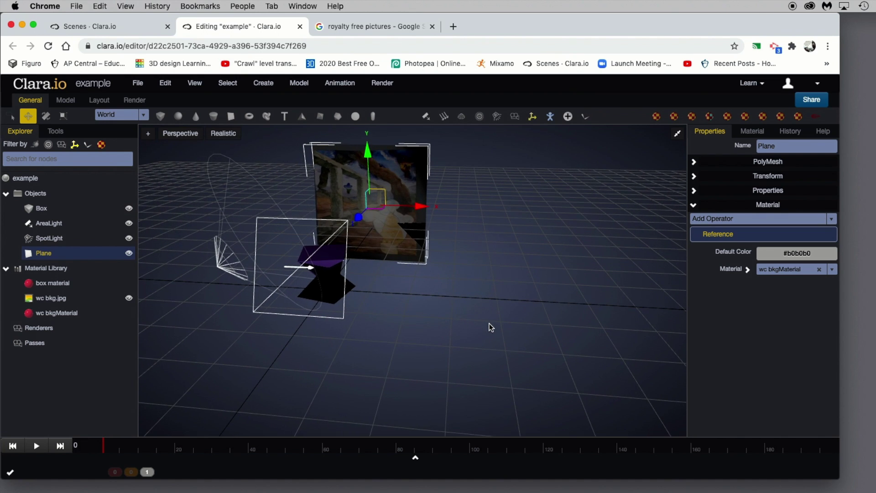
Bring the upright picture plane slightly forward along the Z axis, closer to the twisted box.
left_click(56, 315)
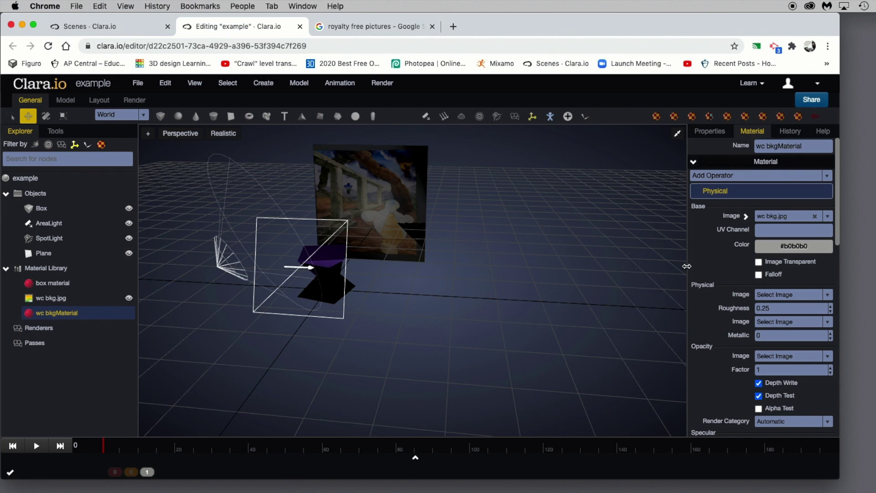
left_click(387, 199)
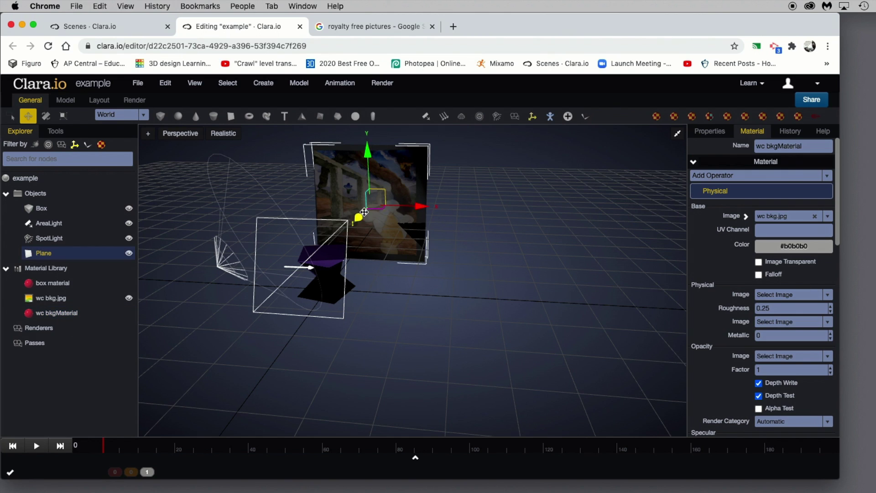
left_click_drag(359, 215, 350, 225)
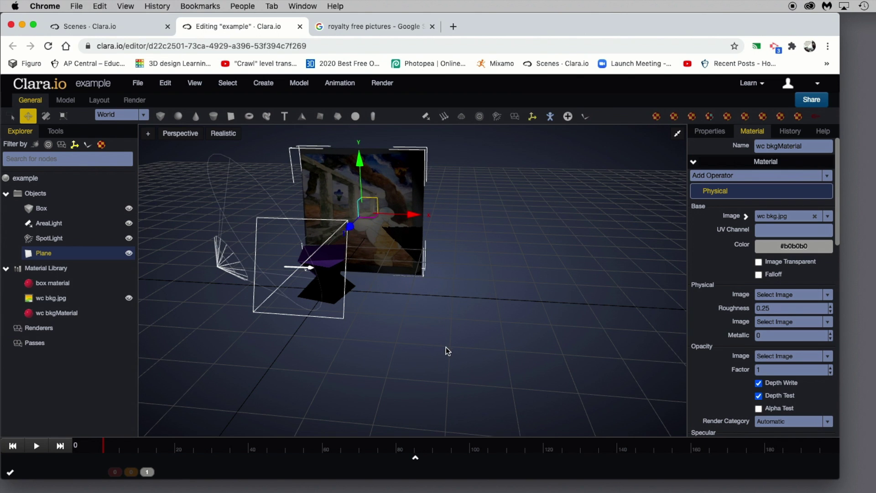
left_click_drag(418, 405, 415, 319)
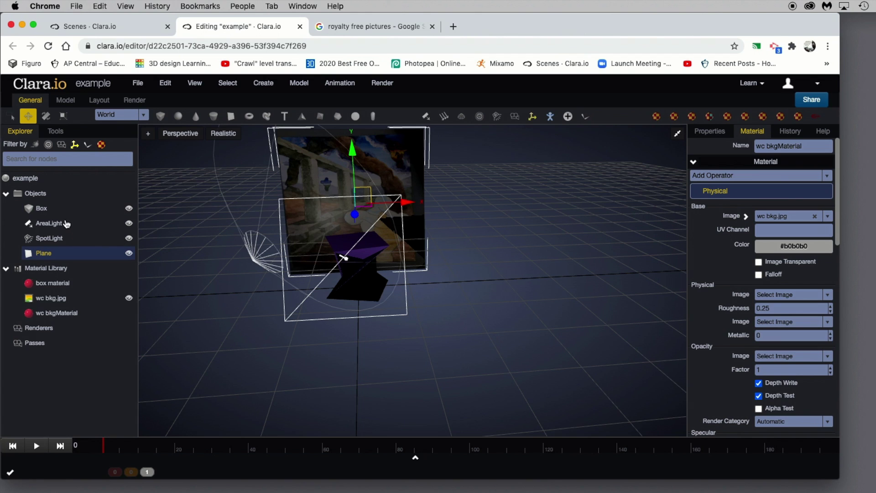
Raise the twisted box along the Y axis so it floats above the grid in front of the picture plane.
left_click(44, 208)
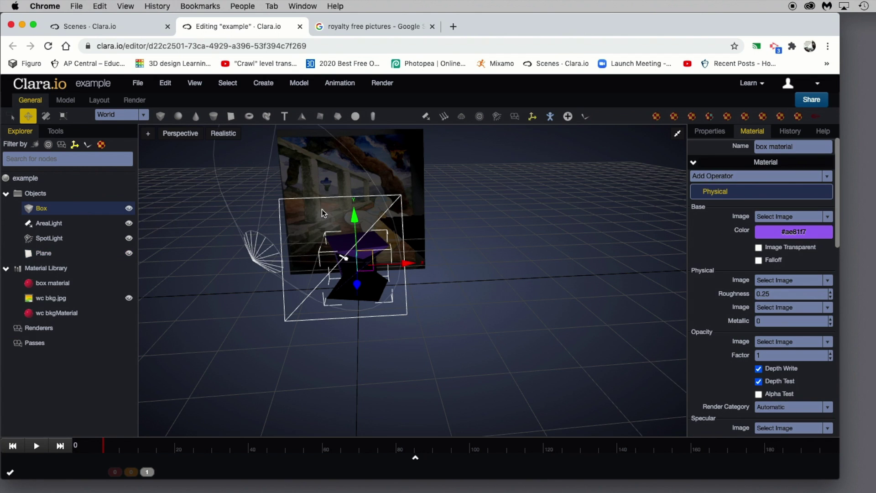
left_click_drag(354, 215, 352, 175)
right_click_drag(375, 363, 360, 365)
left_click_drag(377, 363, 373, 362)
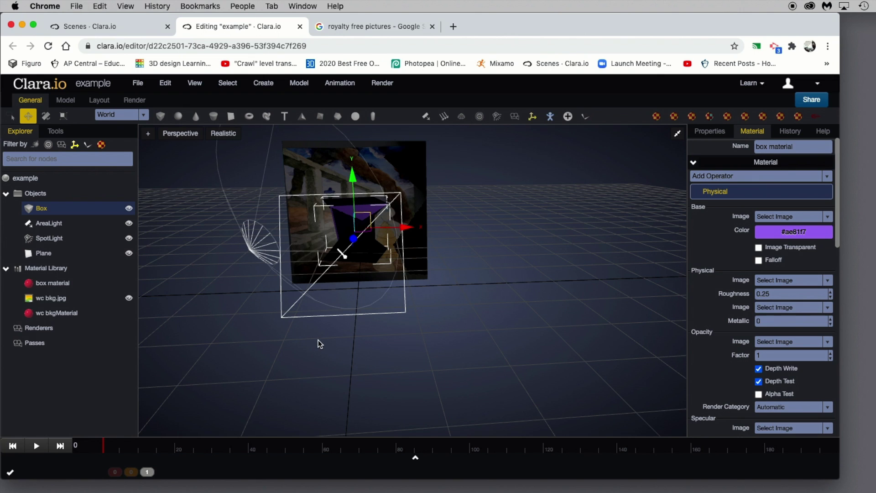
mouse_move(366, 367)
left_mouse_down()
mouse_move(360, 377)
mouse_move(376, 378)
left_mouse_up()
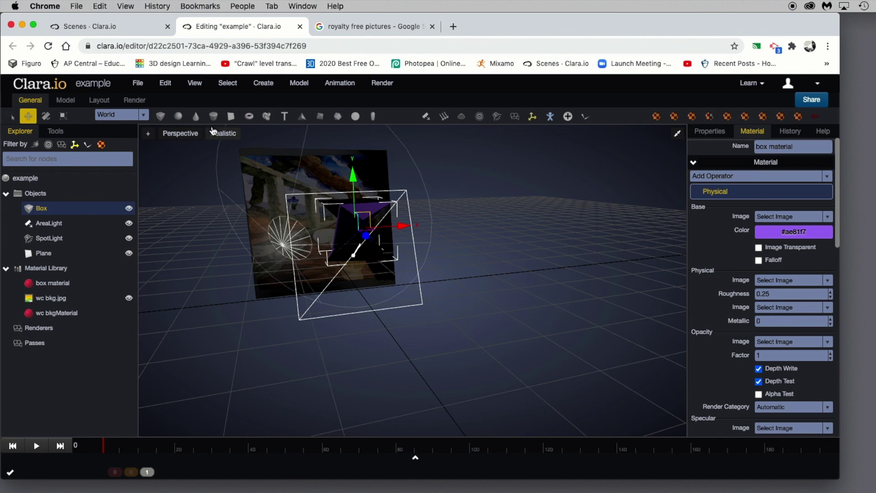
Add a second plane as a horizontal floor beneath the box, in front of the upright picture plane, and deselect it.
left_click(231, 117)
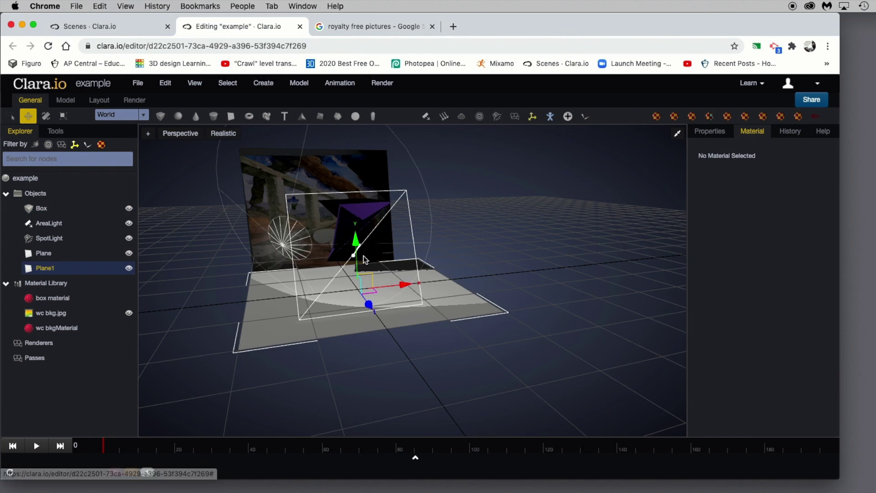
left_click_drag(357, 246, 361, 341)
mouse_move(369, 311)
left_mouse_down()
mouse_move(364, 293)
mouse_move(363, 310)
left_mouse_up()
left_click_drag(463, 430, 117, 224)
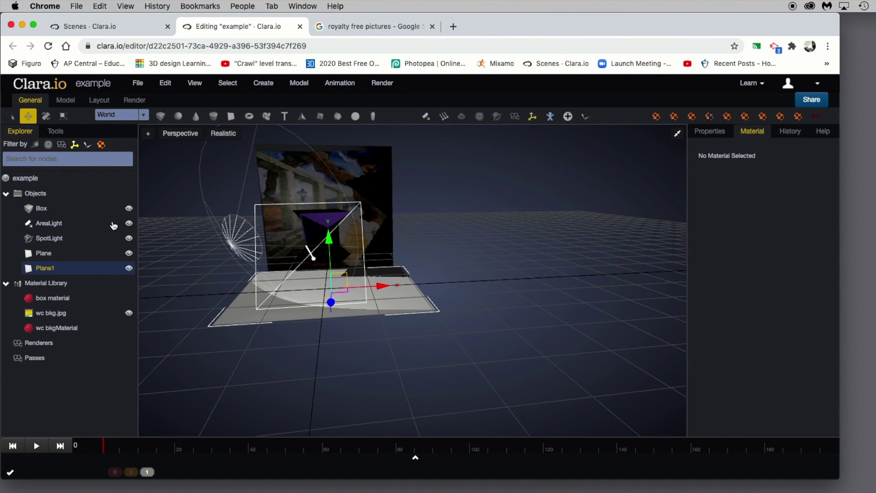
left_click(204, 280)
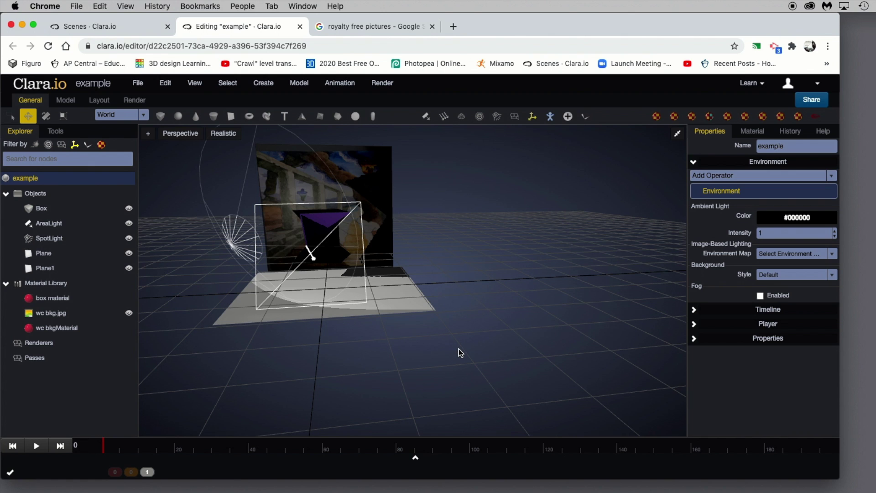
Select every scene object from the box through the second plane and shift them together along the positive X axis.
left_click_drag(492, 345, 470, 349)
left_click_drag(519, 251, 548, 238)
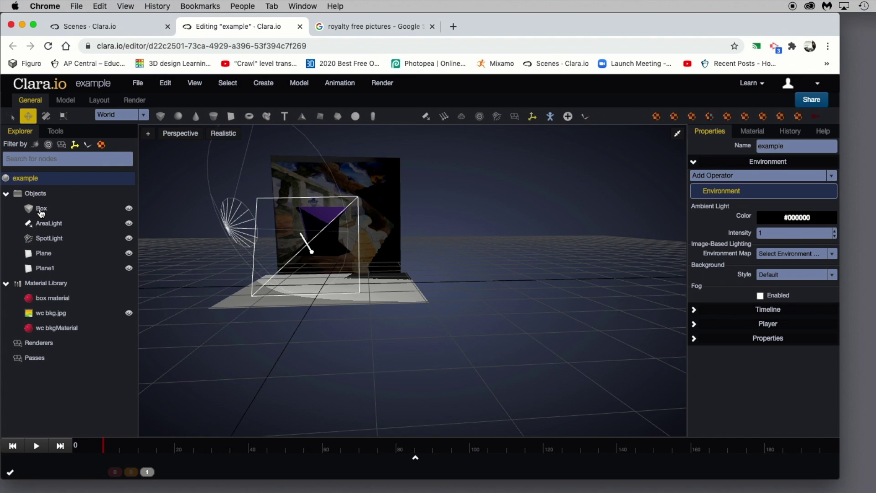
left_click(42, 211)
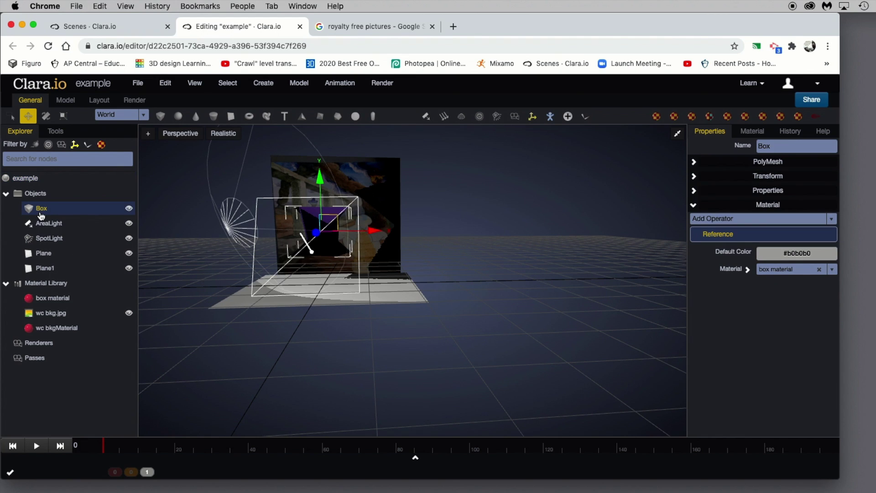
left_click(57, 269, "shift")
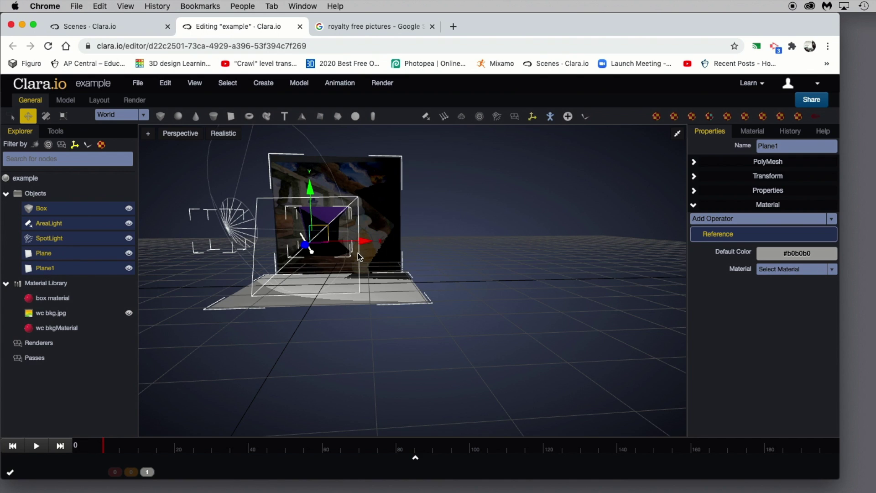
left_click_drag(366, 244, 419, 250)
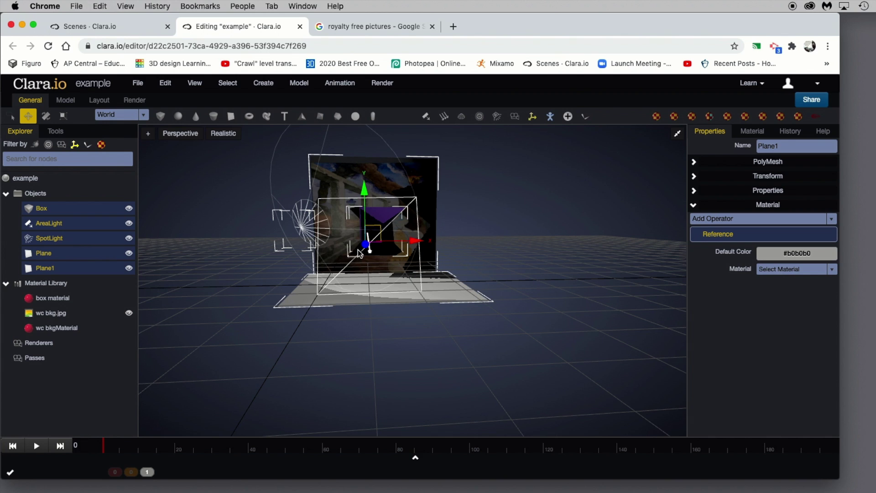
Toggle the visibility of Plane1 off and on to check which plane it is in the scene.
scroll(363, 258, "up", 5)
scroll(370, 267, "down", 3)
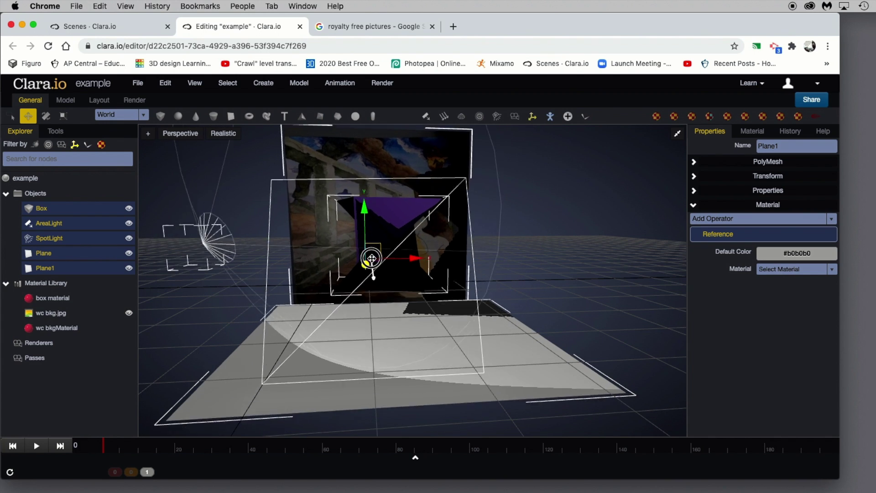
right_click_drag(401, 290, 392, 294)
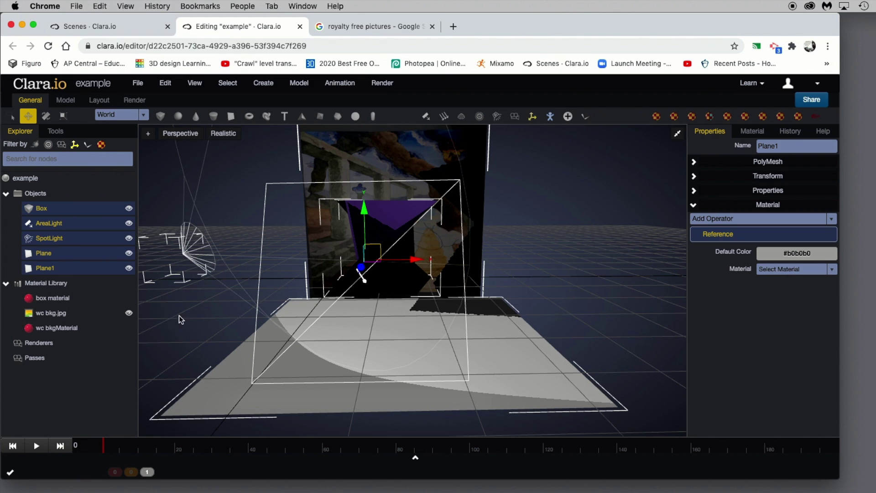
left_click(41, 272)
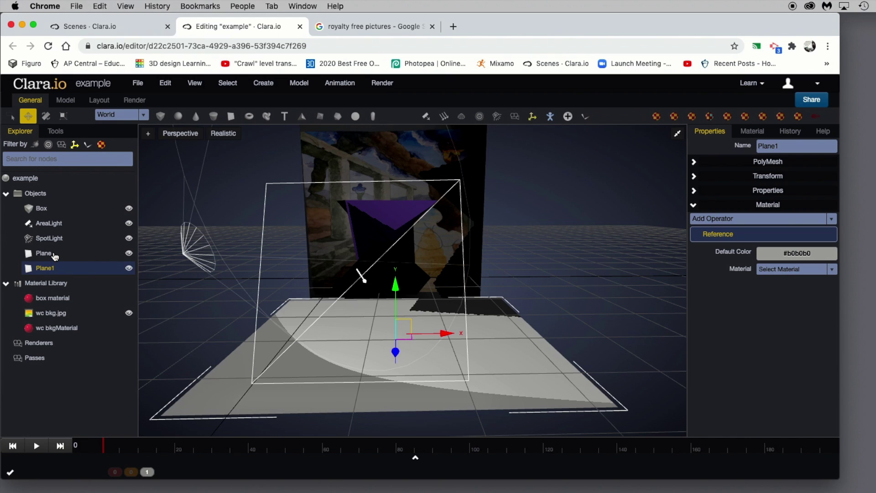
left_click(130, 270)
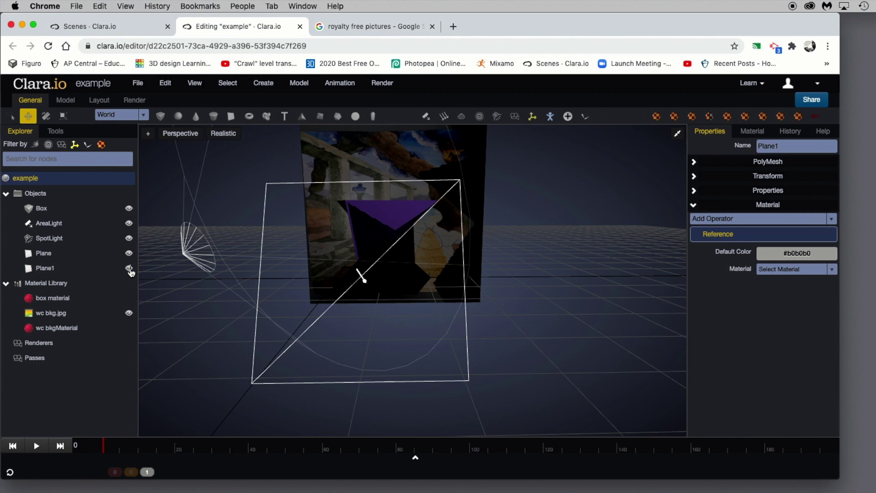
left_click(129, 271)
left_click(130, 270)
left_click(129, 270)
Rename the Plane1 object as floor.
left_click(43, 270)
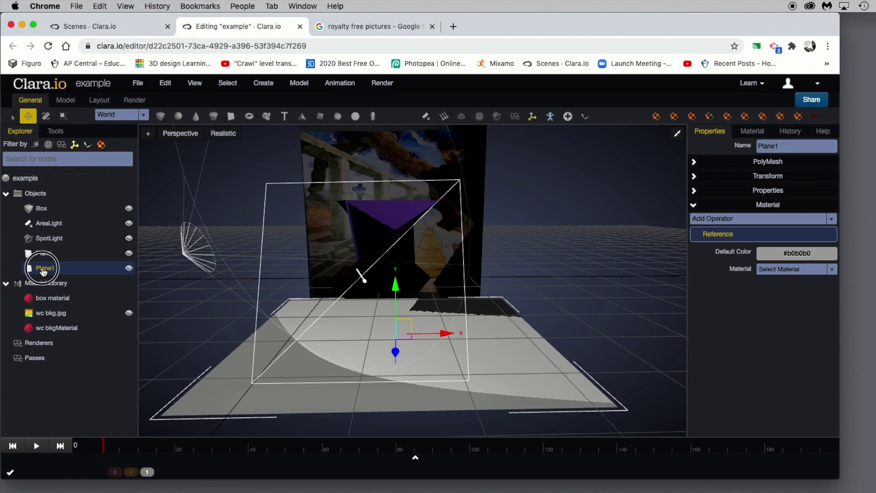
double_click(44, 270)
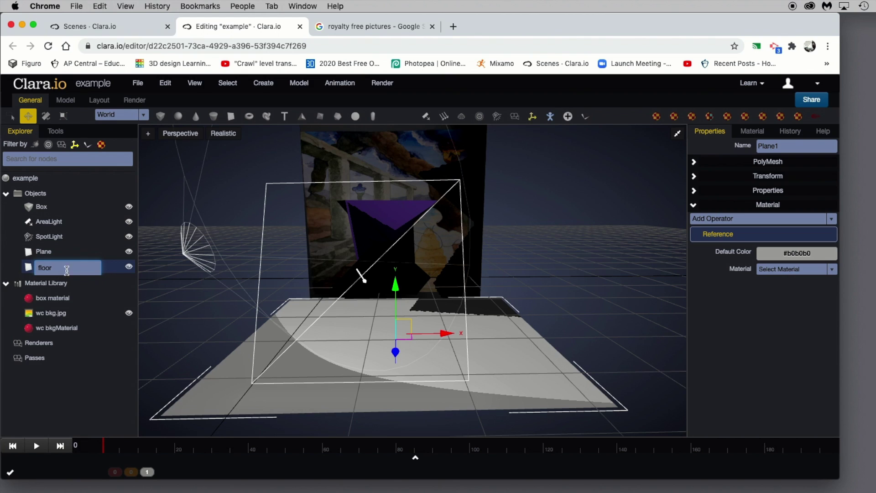
key("Return")
Assign a new Physical material to the floor plane and open that material's base color for inspection.
left_click(44, 253)
left_click(42, 270)
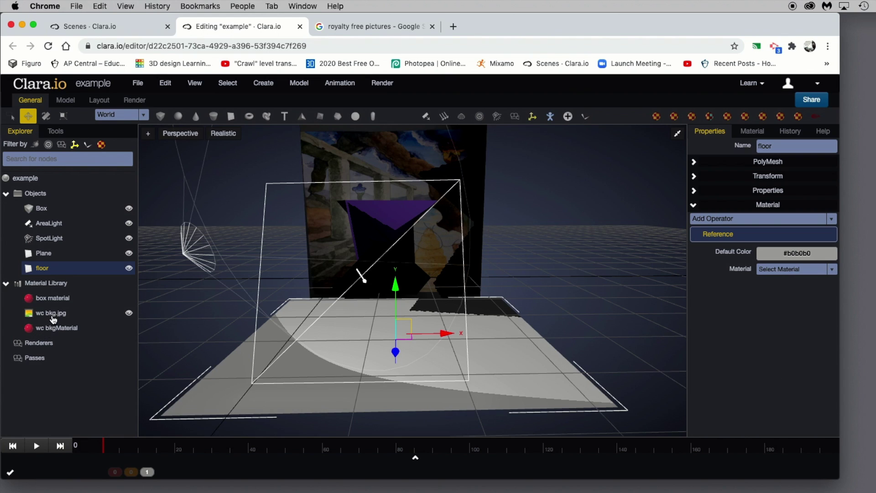
left_click(656, 117)
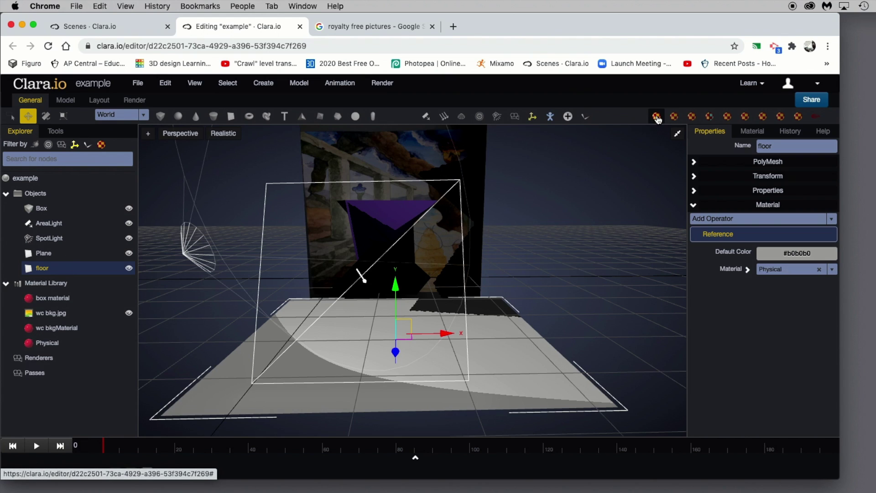
left_click(52, 344)
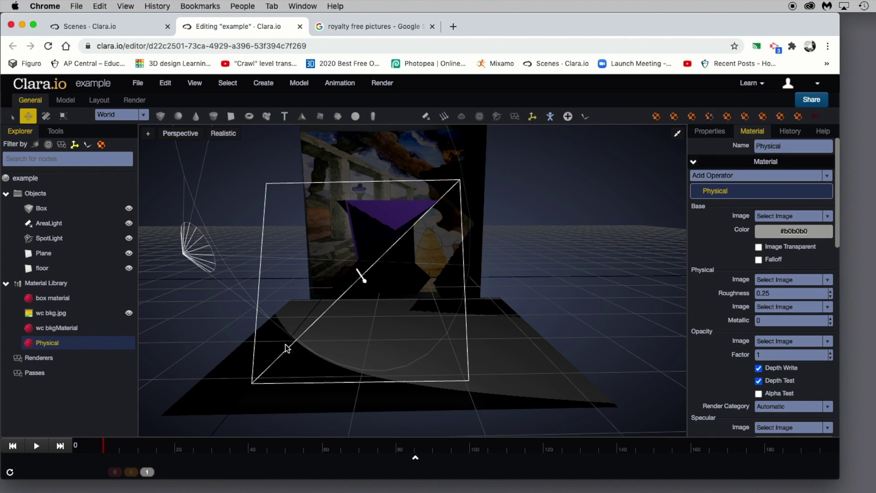
left_click(778, 231)
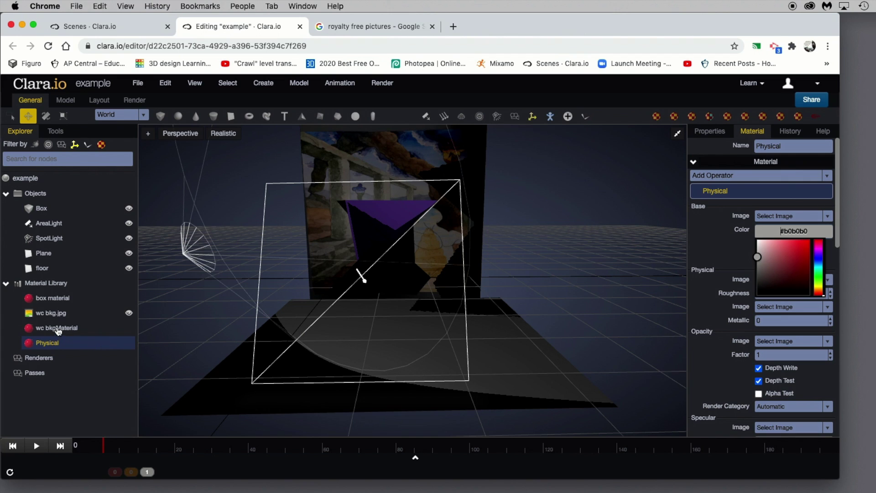
left_click_drag(192, 299, 306, 308)
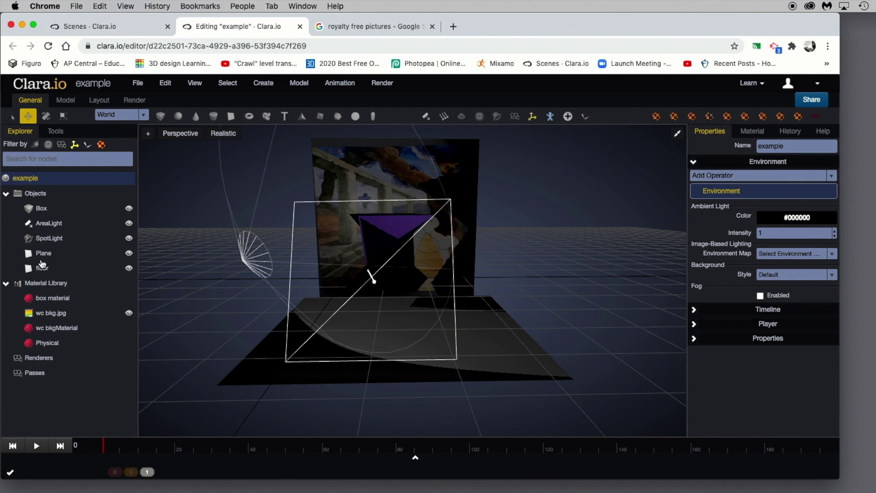
Move the area light to the side of the box opposite the spotlight, and shift the spotlight slightly away from the box.
left_click(50, 224)
mouse_move(416, 276)
left_mouse_down()
mouse_move(390, 279)
mouse_move(405, 284)
left_mouse_up()
left_click_drag(360, 267, 350, 242)
left_click(251, 229)
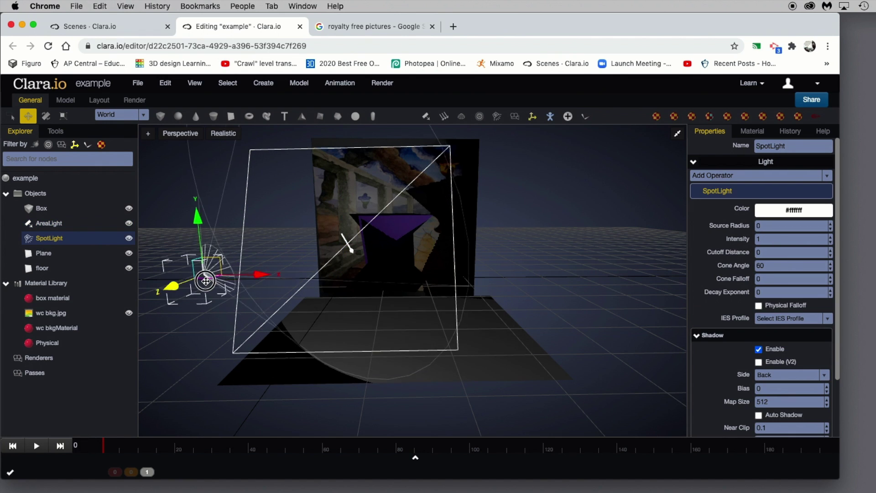
left_click(49, 223)
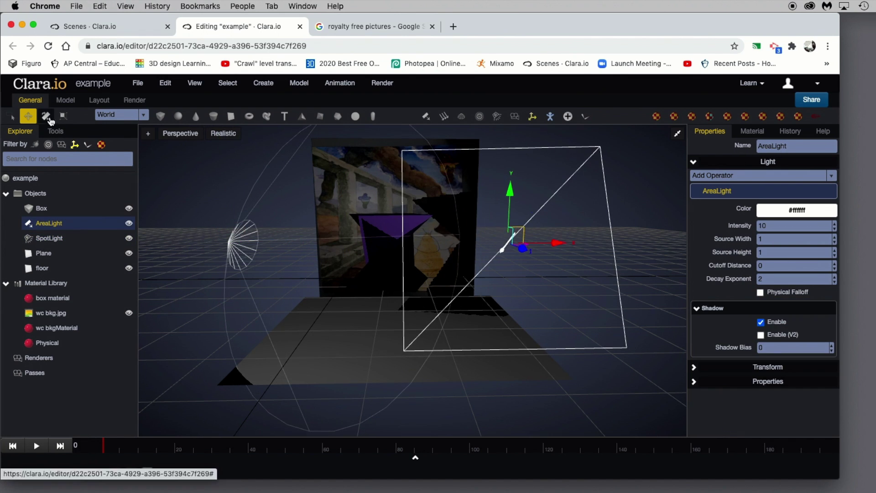
Rotate the area light to face the box, adjust the spotlight's rotation slightly, and close the royalty-free pictures search tab.
key("e")
left_click(49, 238)
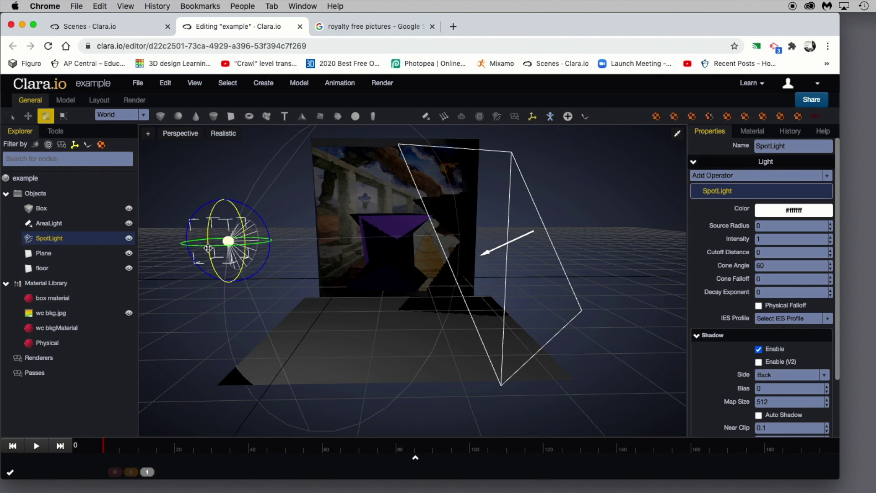
mouse_move(210, 239)
left_mouse_down()
mouse_move(223, 241)
mouse_move(215, 241)
left_mouse_up()
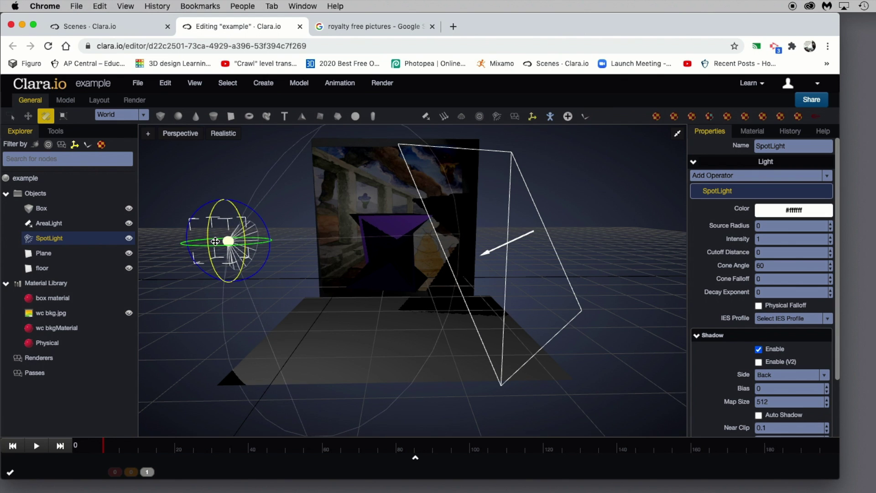
left_click(52, 225)
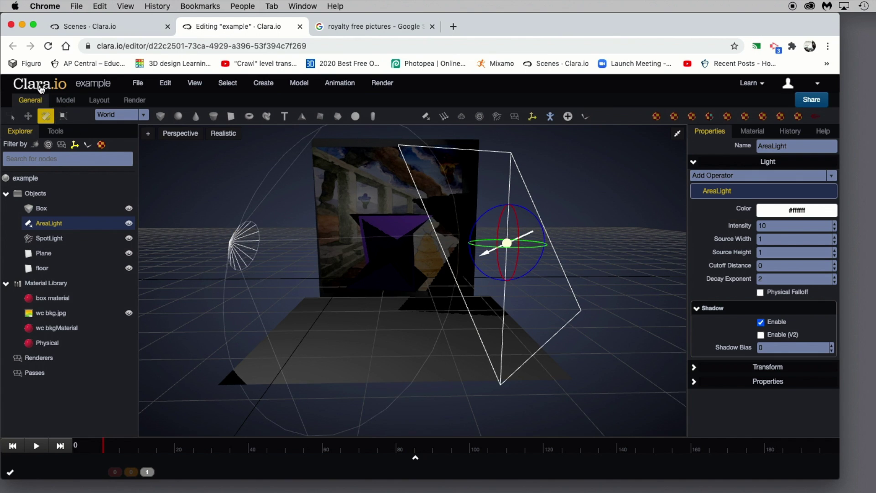
left_click(432, 26)
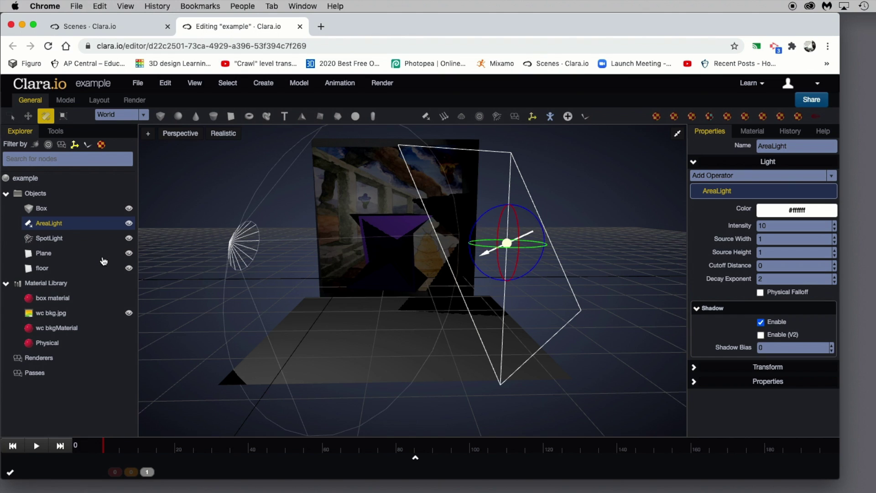
Select the box with the Move tool, open its Transform properties, and set the timeline to frame 5.
left_click(41, 209)
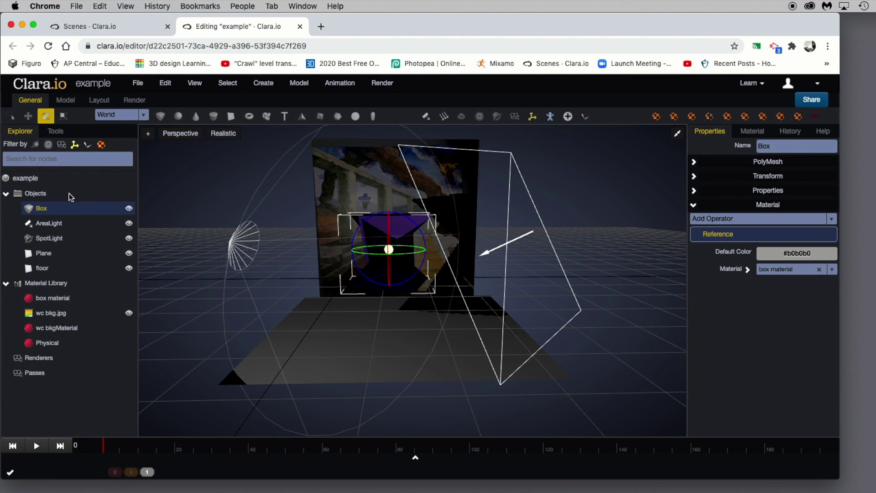
left_click(28, 116)
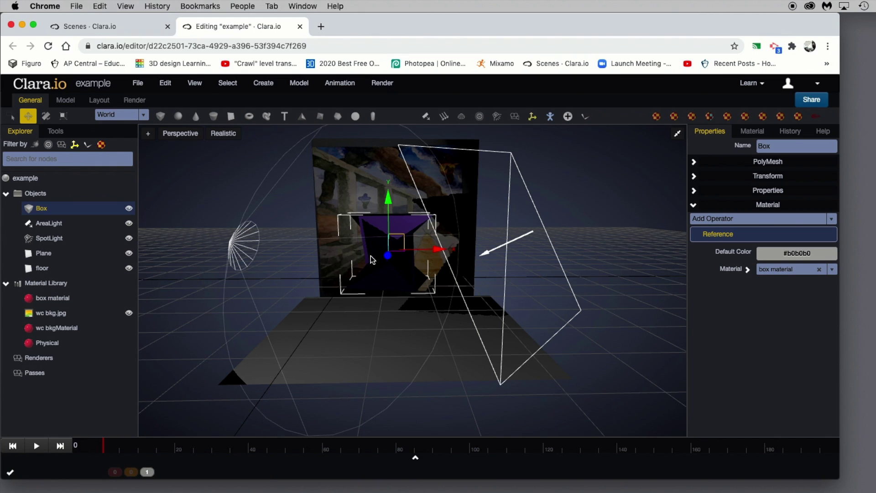
left_click(373, 279)
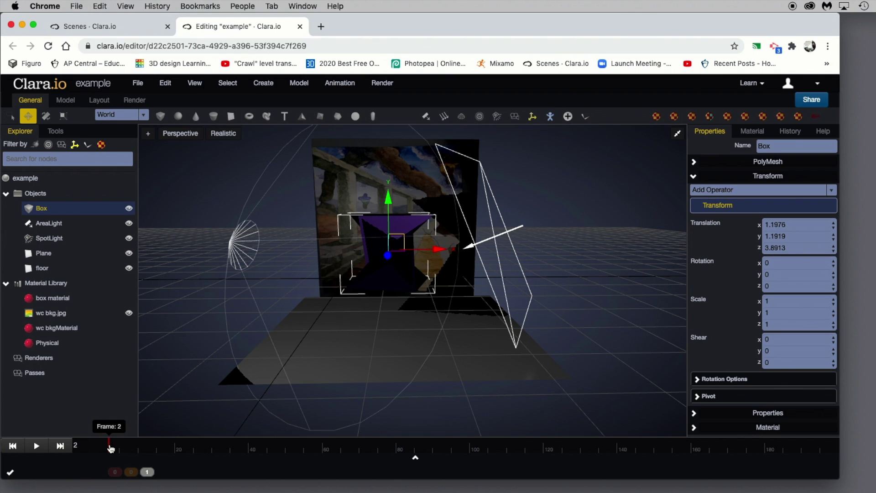
mouse_move(110, 448)
left_mouse_down()
mouse_move(150, 448)
mouse_move(102, 448)
mouse_move(131, 449)
mouse_move(122, 449)
left_mouse_up()
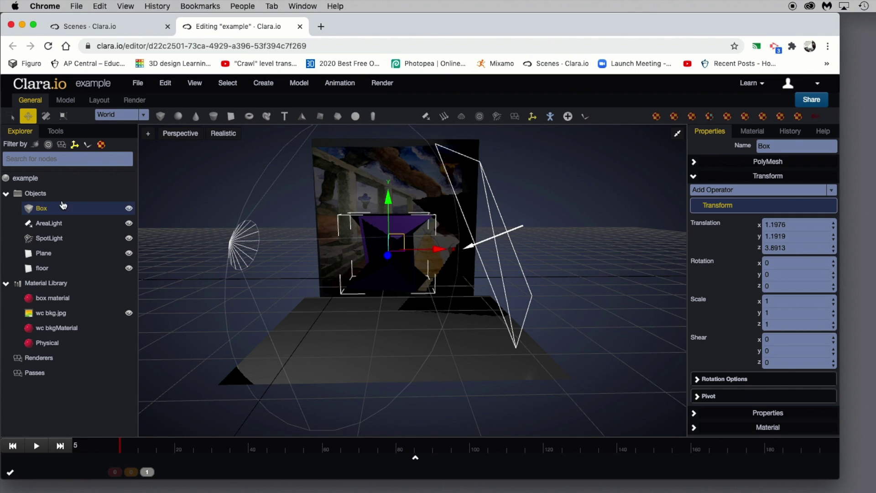
left_click(694, 177)
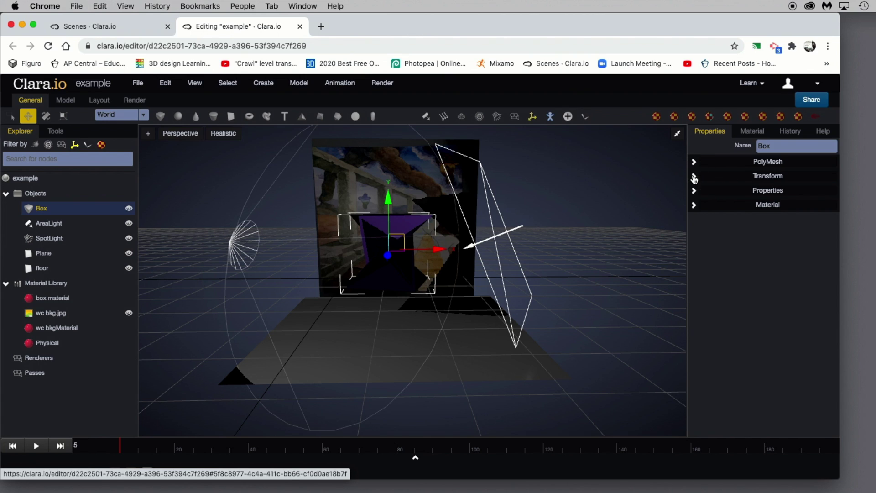
left_click(694, 177)
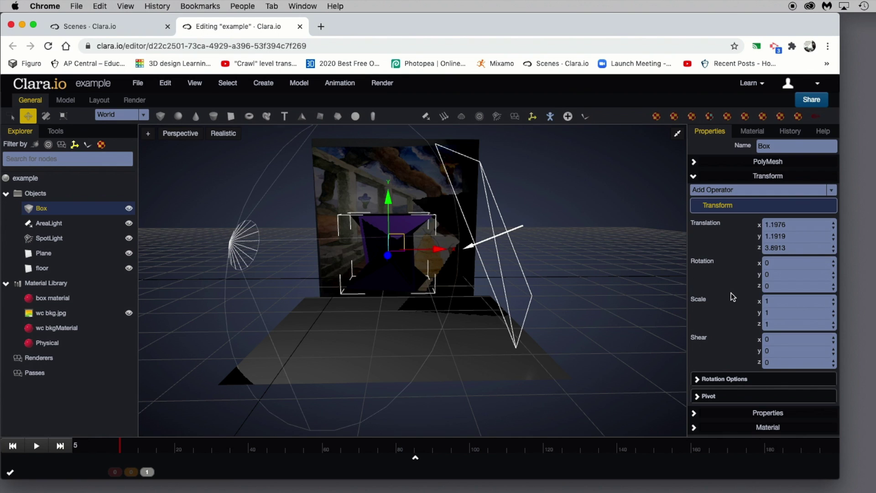
Set the box's X translation to 1.2 and Y rotation to -1, and keyframe its rotation at frame 5.
left_click(835, 225)
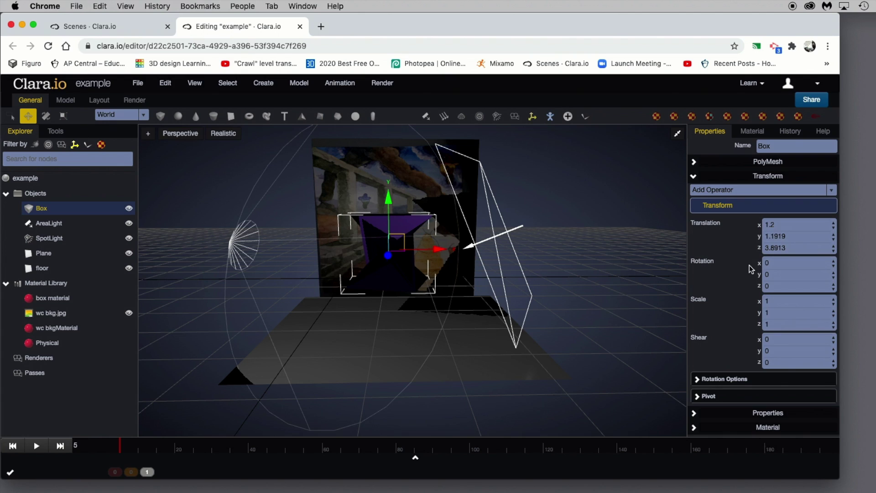
left_click(835, 277)
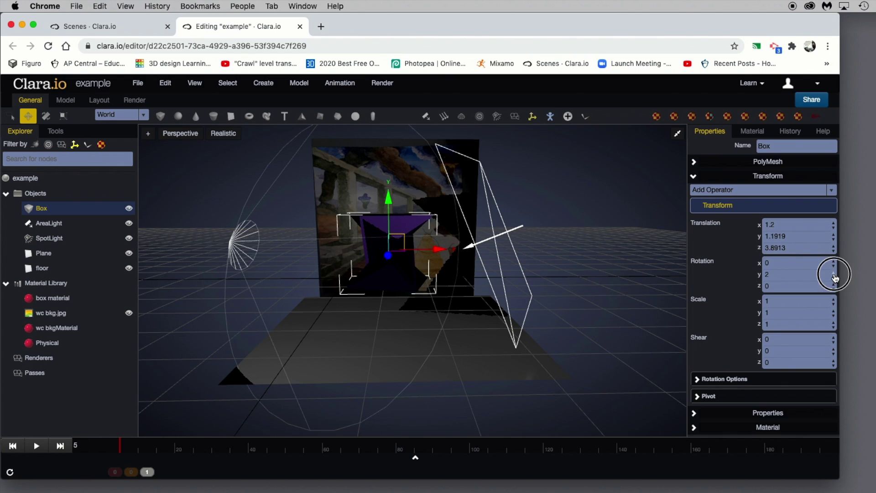
left_click(835, 278)
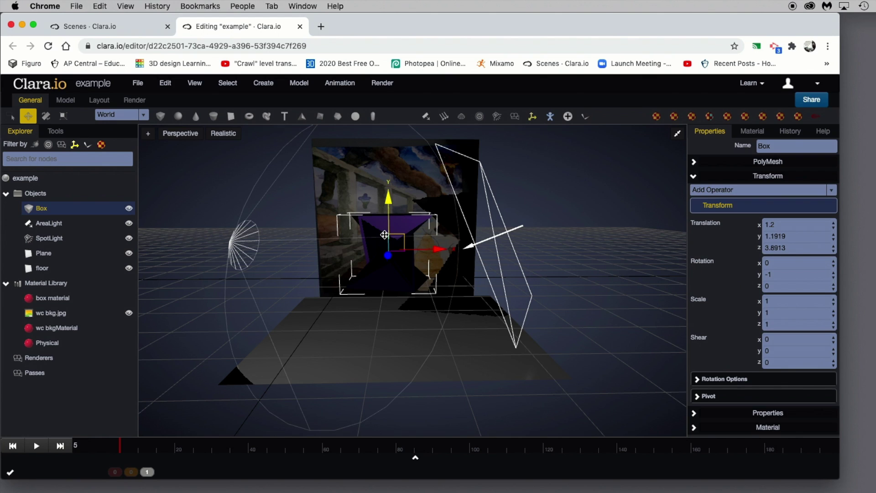
left_click(703, 264)
Slide the rotation keyframe along the timeline and back to frame 5, and set the box's Y rotation to 54.
left_click_drag(122, 449, 137, 445)
left_click(144, 447)
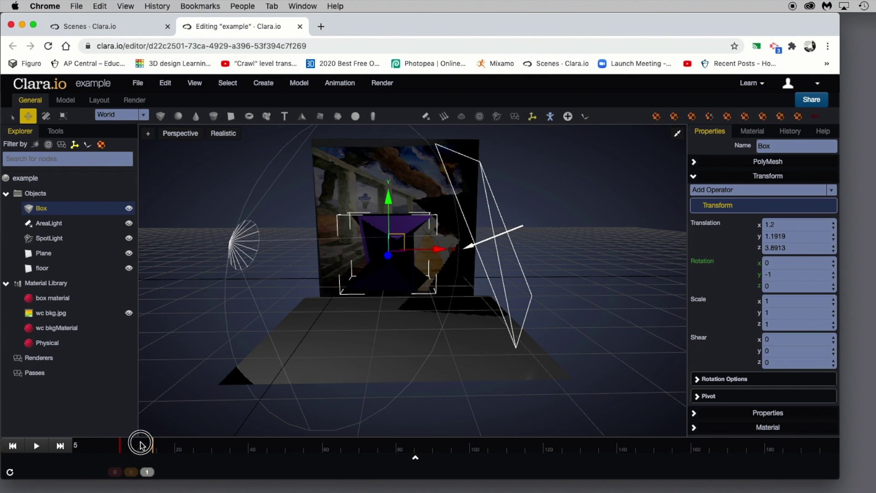
mouse_move(151, 447)
left_mouse_down()
mouse_move(217, 446)
mouse_move(136, 450)
left_mouse_up()
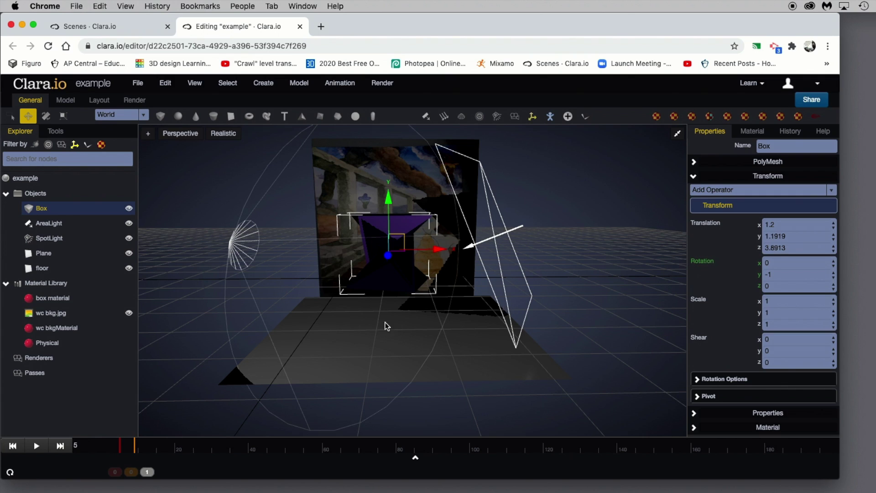
mouse_move(135, 445)
left_mouse_down()
mouse_move(120, 446)
mouse_move(215, 436)
mouse_move(220, 447)
left_mouse_up()
left_click_drag(128, 447, 120, 446)
left_click_drag(833, 277, 834, 277)
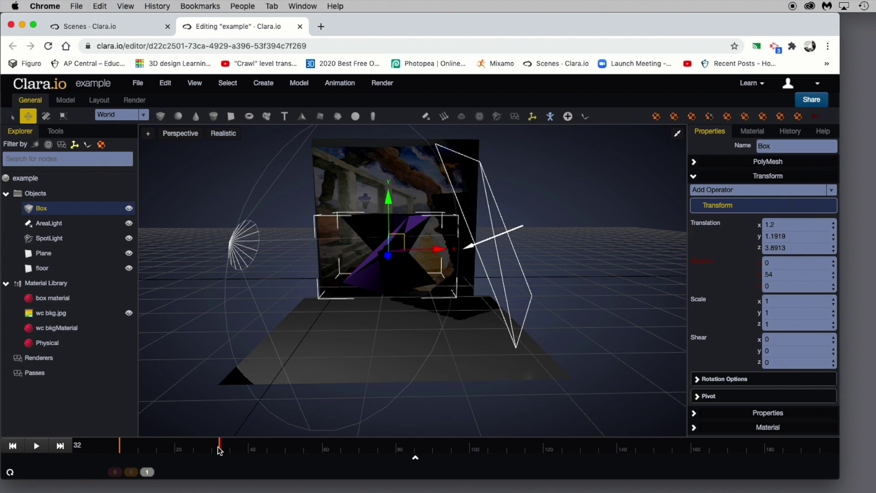
Return the box's rotation keyframe to frame 5 and advance the timeline to frame 85.
mouse_move(220, 448)
left_mouse_down()
mouse_move(250, 449)
mouse_move(195, 444)
mouse_move(364, 451)
mouse_move(685, 440)
mouse_move(78, 446)
mouse_move(367, 449)
left_mouse_up()
left_click_drag(402, 450, 415, 450)
left_click_drag(187, 449, 119, 450)
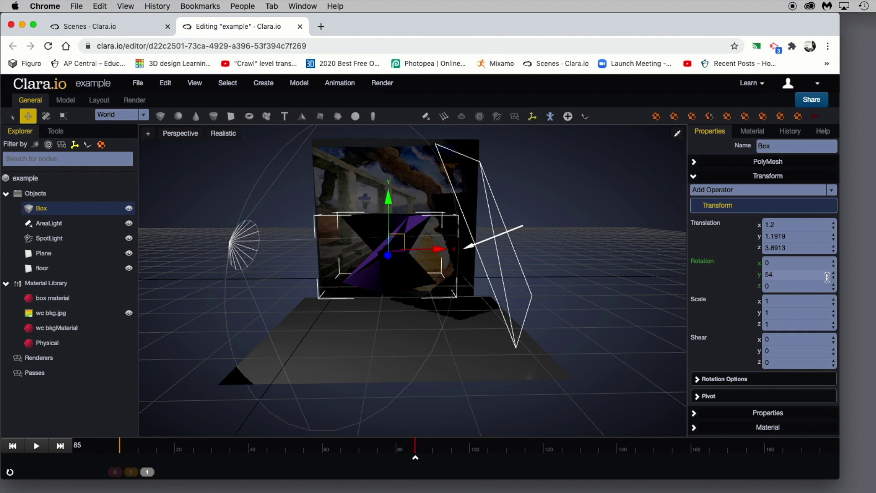
Try to set the box's Y rotation to 720 at frame 85.
left_click_drag(835, 277, 835, 276)
left_click(763, 274)
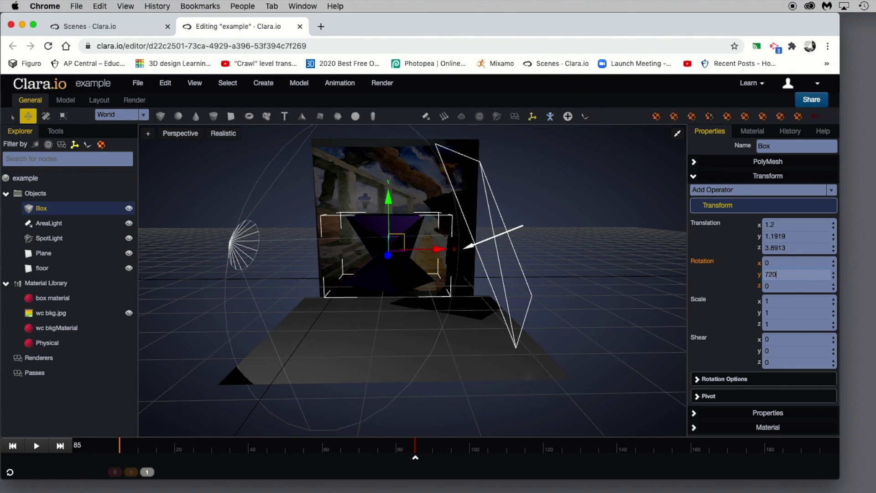
type("720")
key("Return")
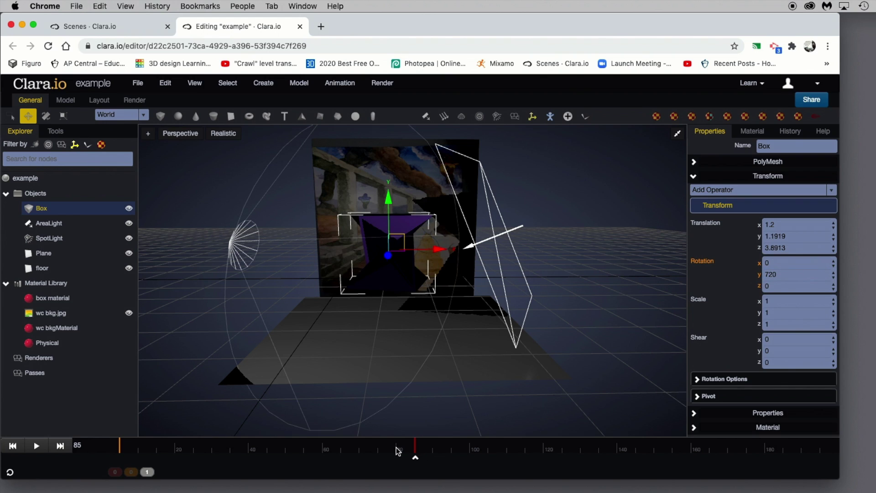
At frame 84, set the box's Y rotation to 720 and keyframe its rotation.
mouse_move(415, 449)
left_mouse_down()
mouse_move(430, 446)
mouse_move(410, 446)
left_mouse_up()
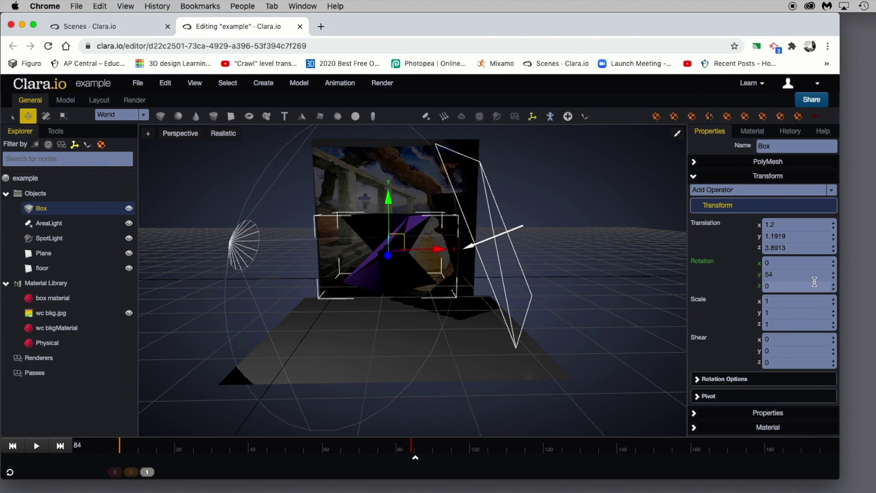
left_click_drag(813, 275, 747, 276)
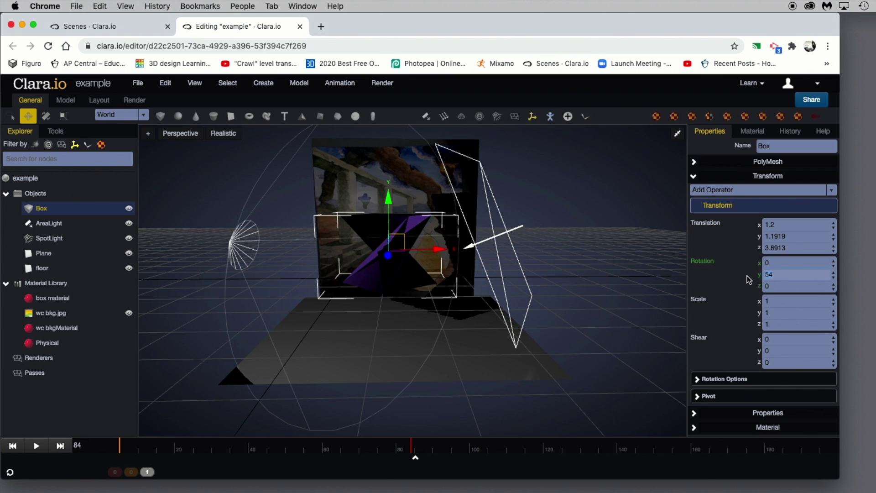
type("720")
left_click(703, 265)
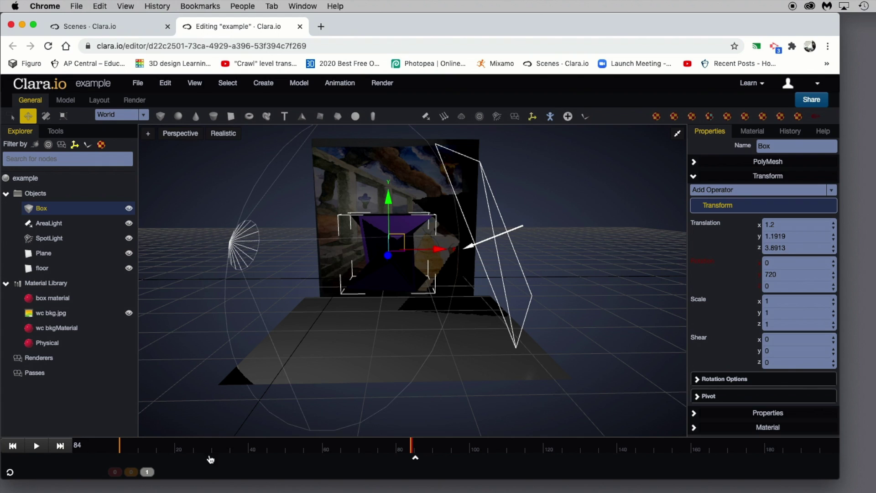
Play the animation, slide the final rotation keyframe to the end of the timeline, and pause playback.
left_click(37, 448)
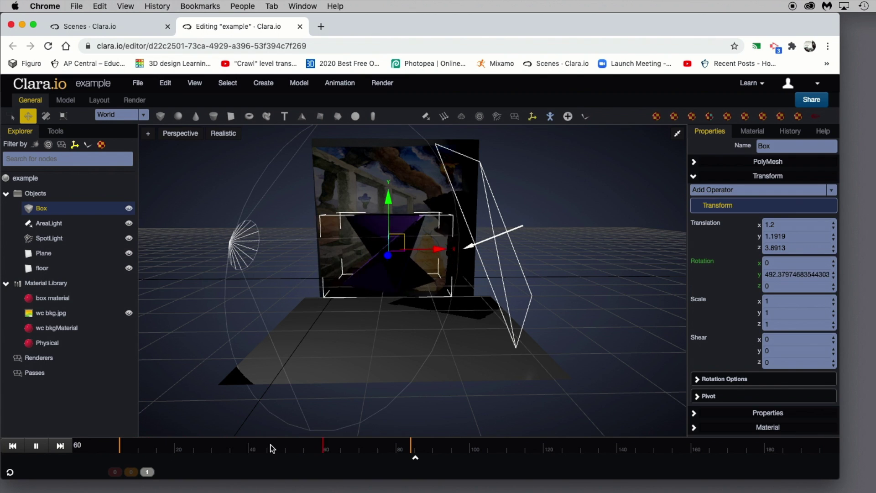
mouse_move(412, 447)
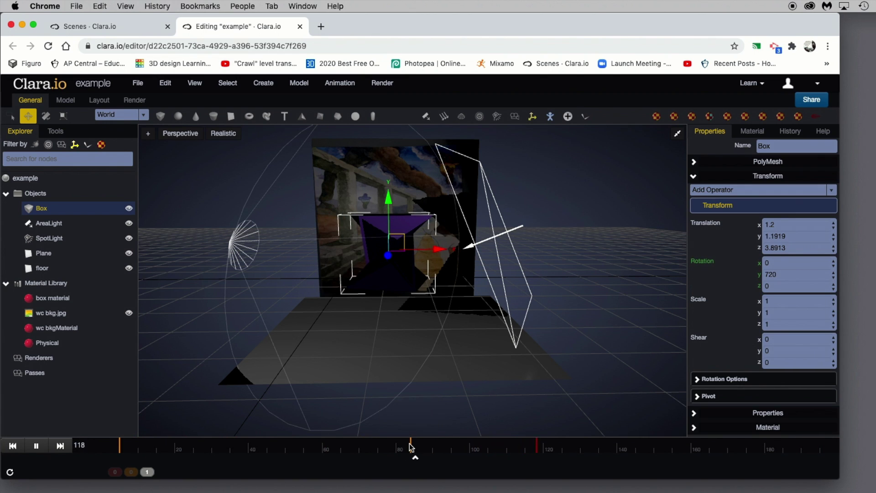
left_click_drag(413, 448, 835, 446)
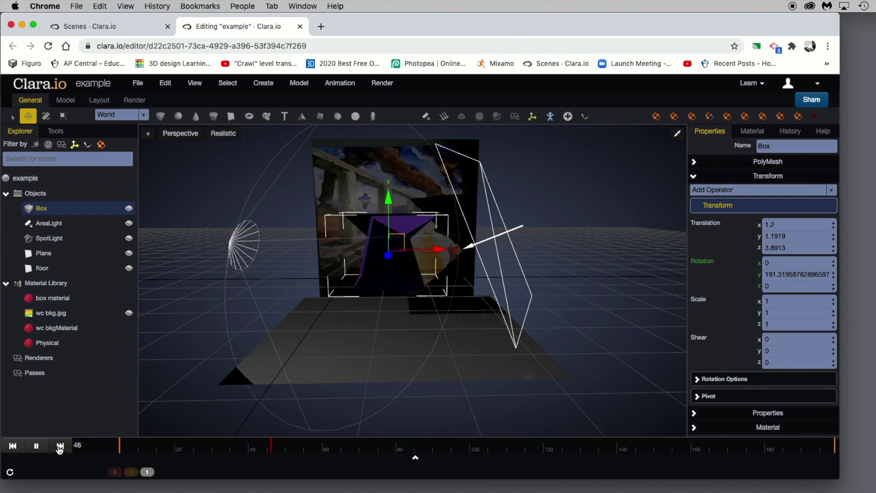
left_click(36, 445)
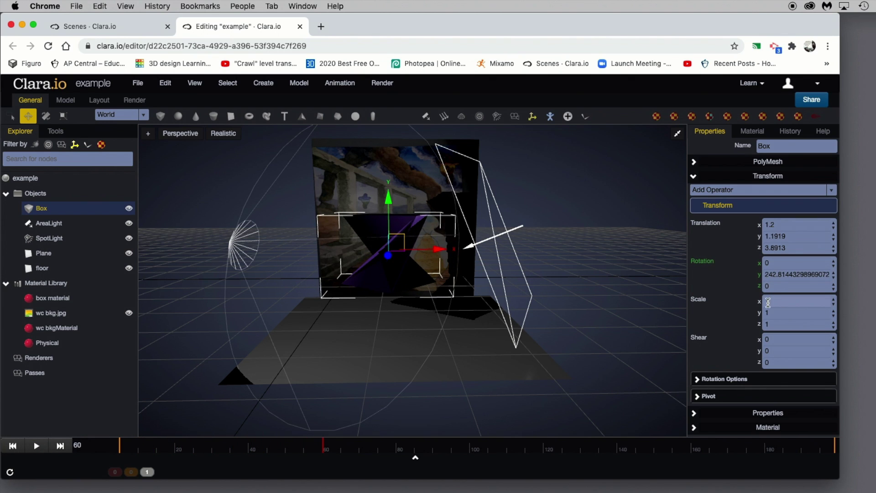
Set the box's X scale to 1.72 and keyframe its scale near frame 60.
left_click(834, 299)
left_click_drag(834, 302, 835, 302)
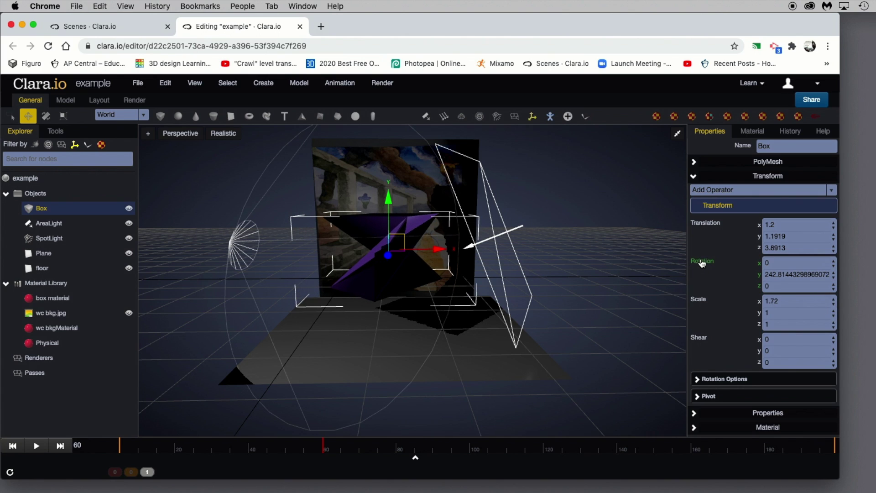
left_click(701, 302)
Set the box's Y scale to 0.82 at frame 131, keyframe the scale, and slide that keyframe to frame 117.
left_click_drag(325, 446, 586, 446)
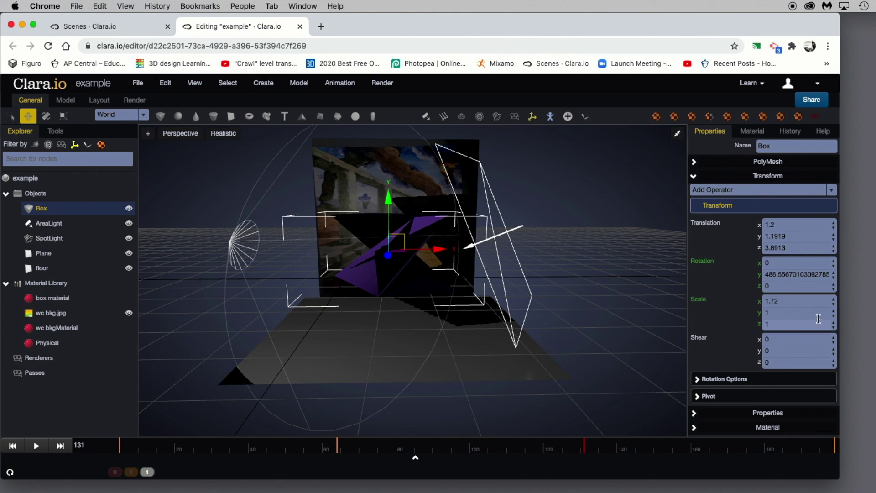
left_click(833, 318)
left_click_drag(834, 318, 816, 320)
left_click(705, 302)
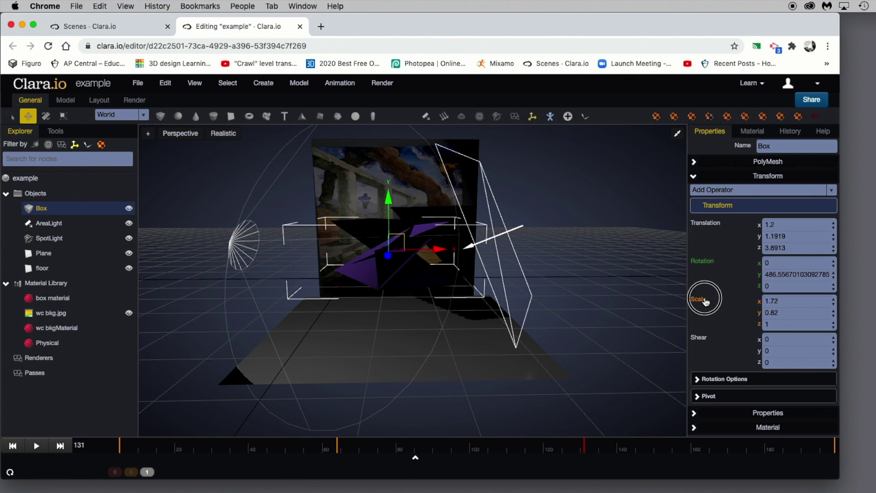
left_click(589, 447)
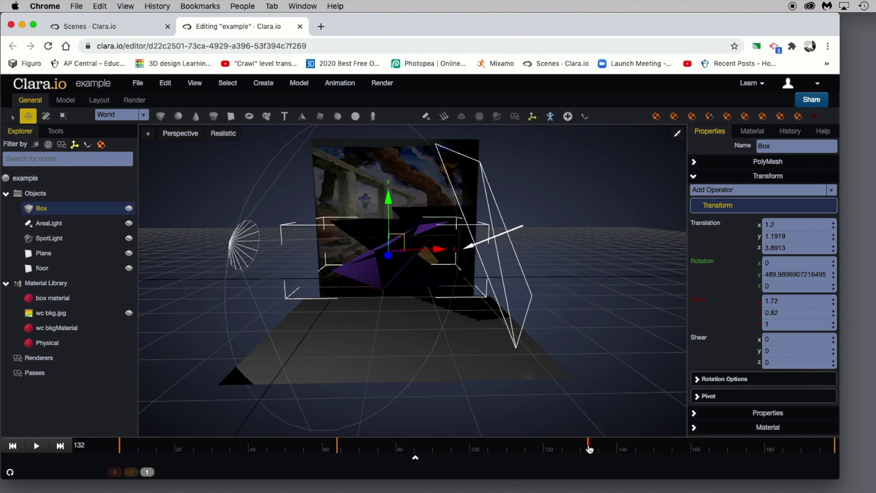
mouse_move(589, 448)
left_mouse_down()
mouse_move(618, 448)
mouse_move(532, 448)
left_mouse_up()
Set the box's X shear to 0.1 at frame 172, keyframe the shear, and slide that keyframe to about frame 160.
left_click_drag(589, 450, 339, 445)
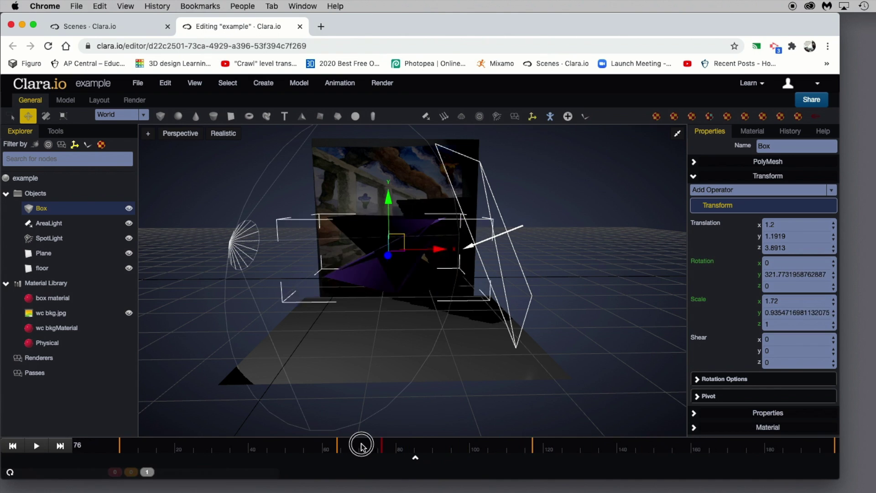
left_click_drag(524, 461, 733, 458)
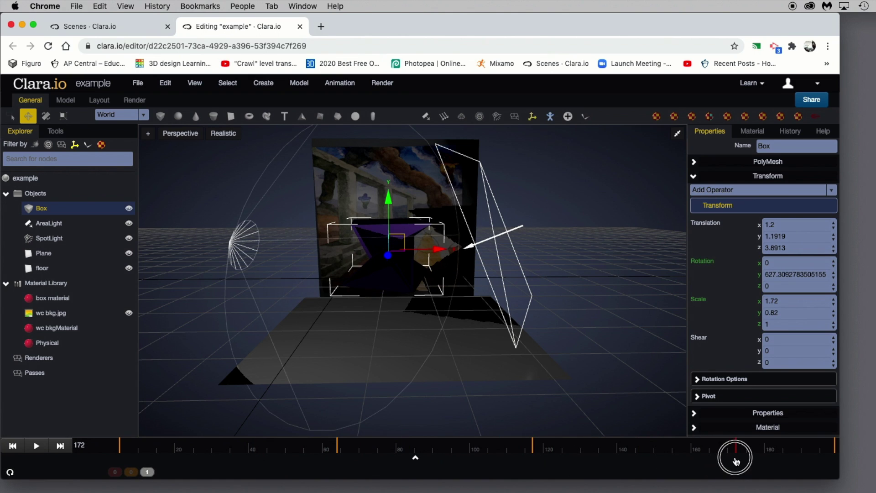
left_click(834, 341)
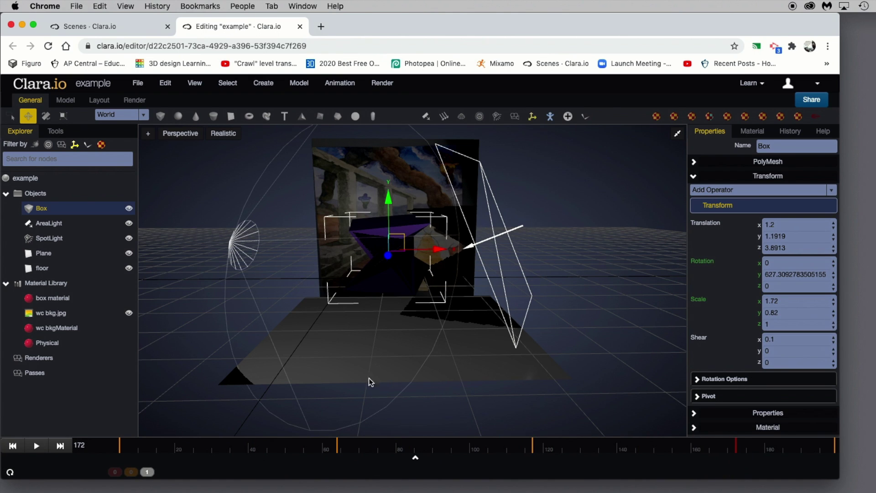
left_click(704, 301)
right_click(737, 445)
At frame 190, reset the box's X shear to 0 with a keyframe, and play the animation.
mouse_move(738, 445)
left_mouse_down()
mouse_move(701, 447)
mouse_move(802, 449)
left_mouse_up()
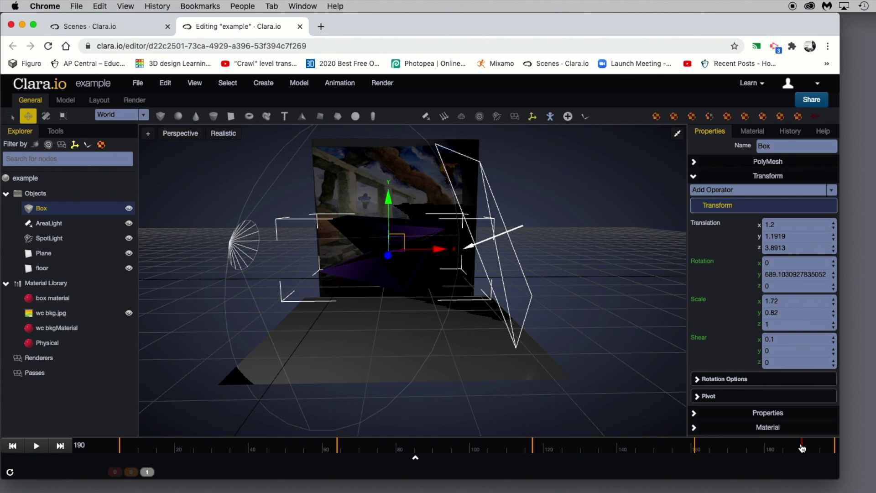
left_click(835, 343)
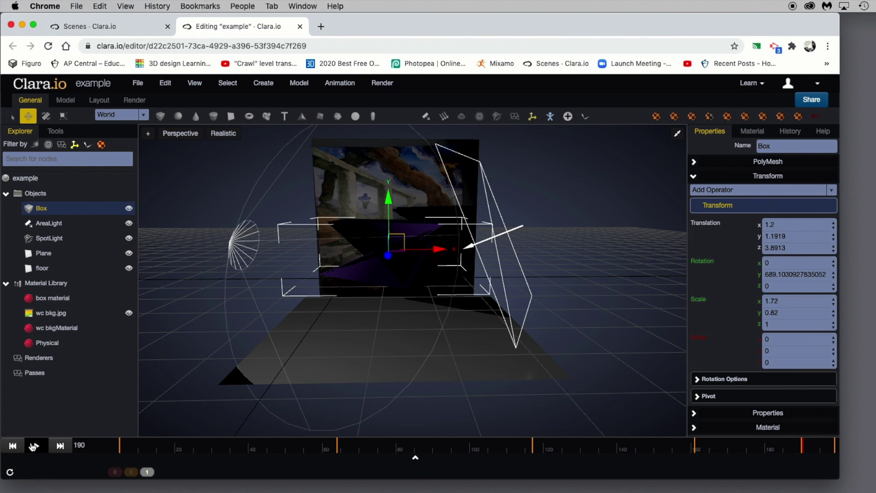
left_click(33, 446)
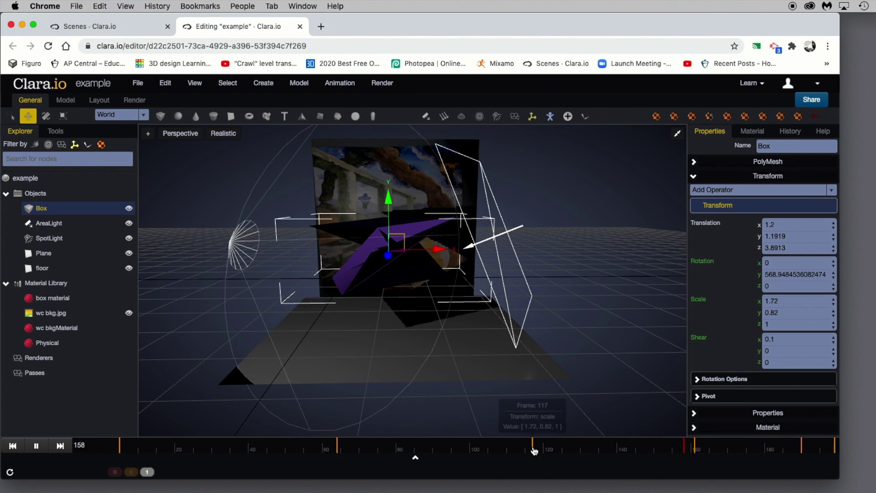
Slide the frame 117 scale keyframe to about frame 90, and the two shear keyframes to about frames 155 and 184.
left_click_drag(533, 449, 434, 448)
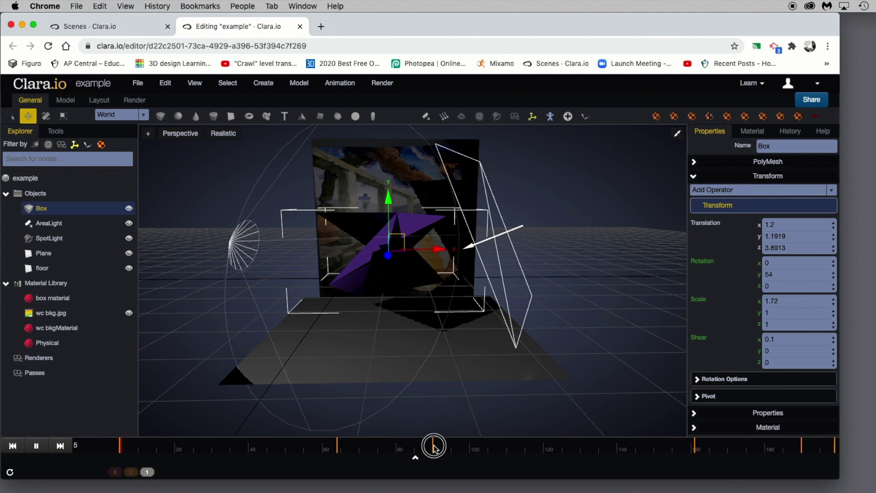
left_click_drag(695, 449, 674, 449)
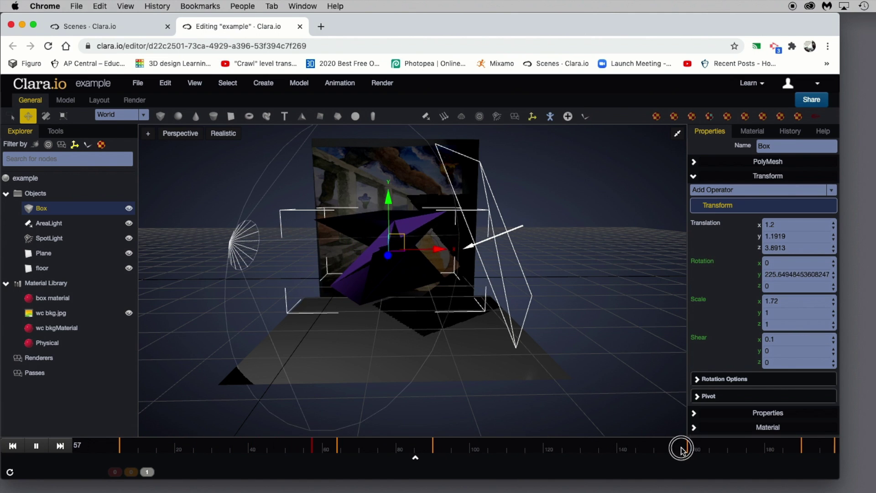
mouse_move(802, 448)
left_click_drag(802, 448, 780, 447)
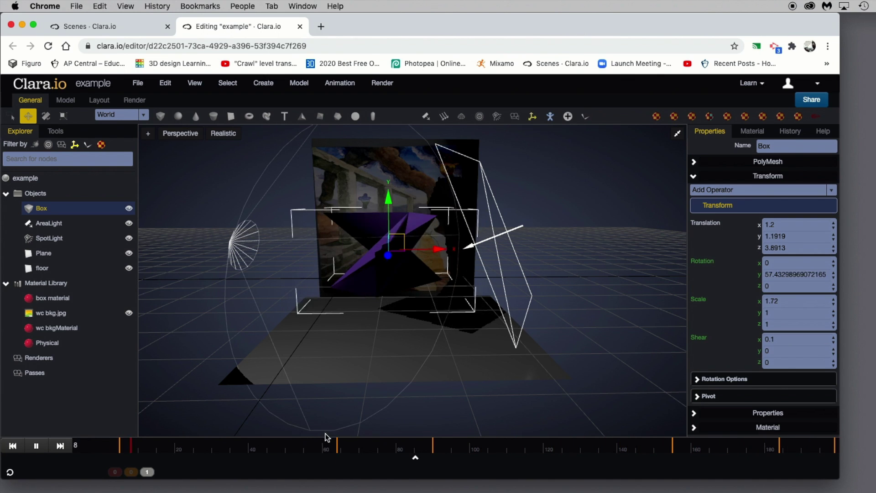
mouse_move(337, 447)
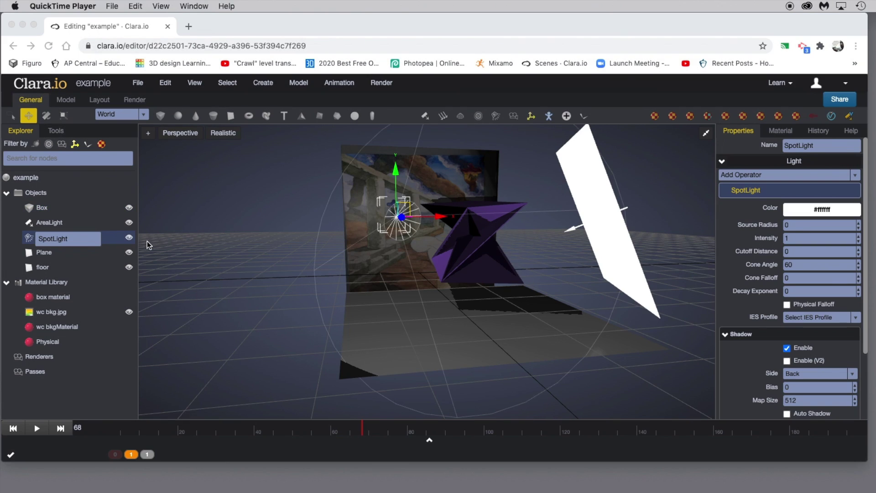
Raise the spotlight's intensity to 3.2 in its Light properties.
left_click(41, 230)
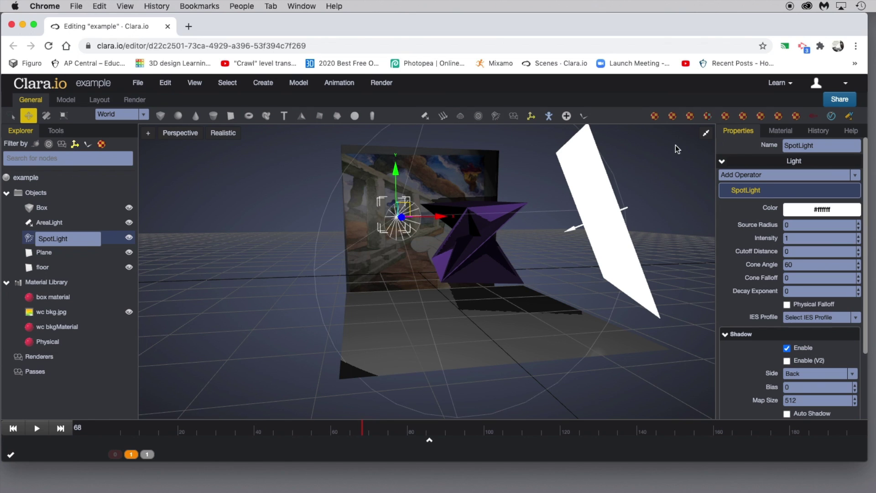
left_click(723, 162)
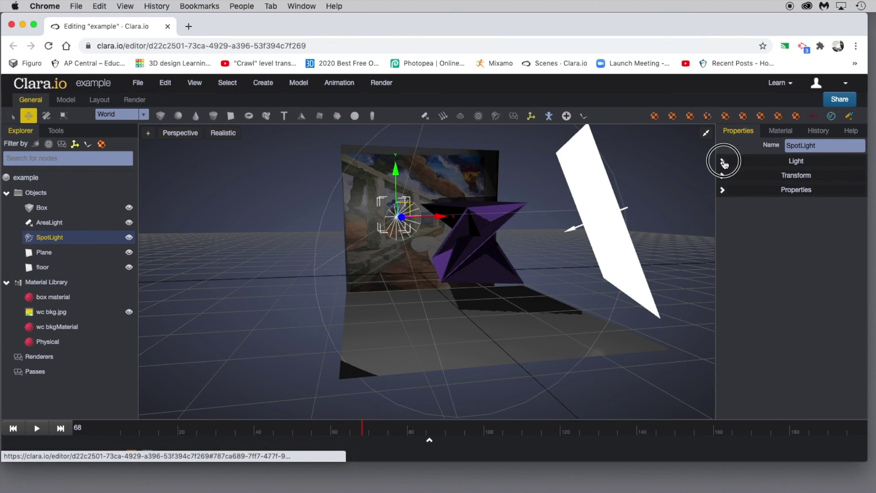
left_click(724, 163)
left_click(859, 238)
left_click(859, 237)
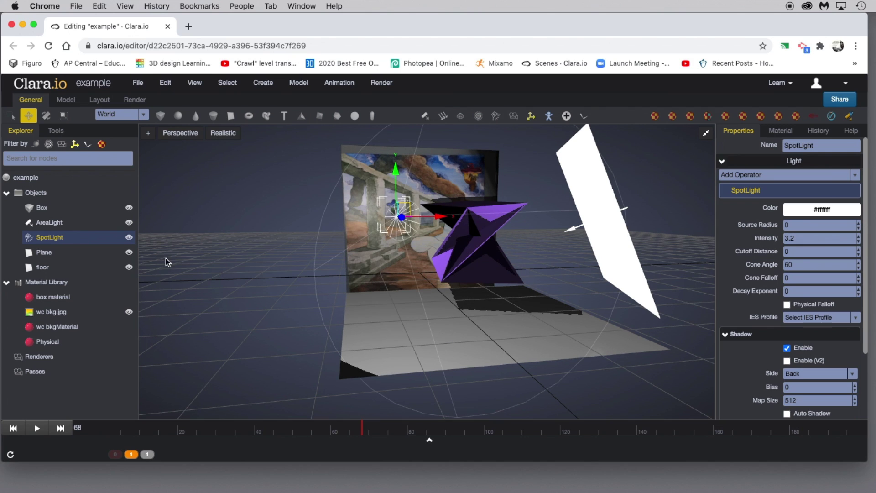
Leave the editor for the documents list and open the example scene in its viewer page.
left_click(46, 252)
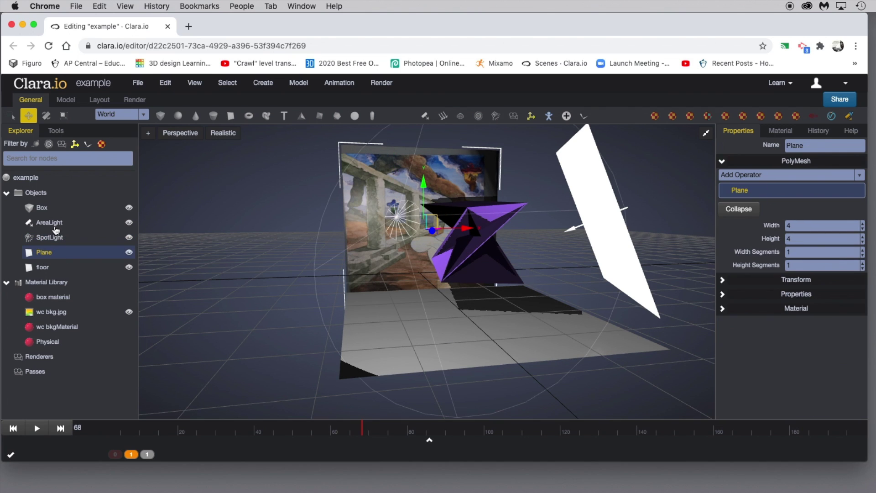
left_click(50, 223)
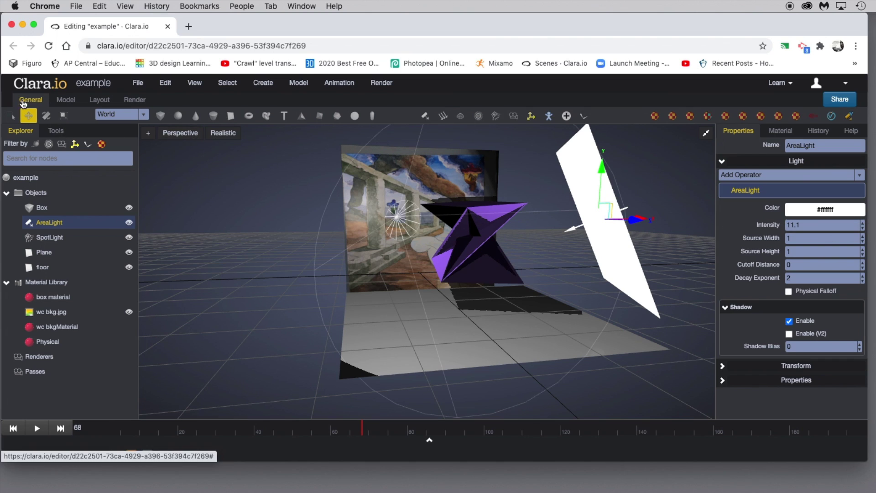
left_click(30, 86)
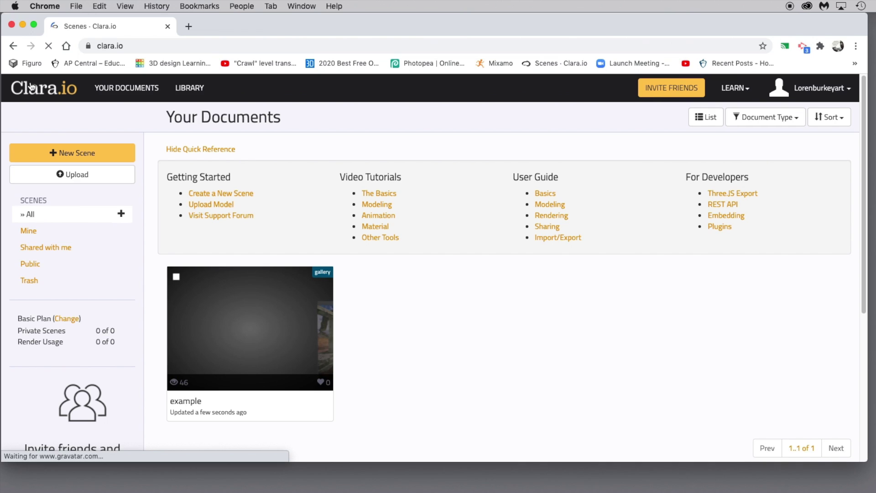
left_click(176, 277)
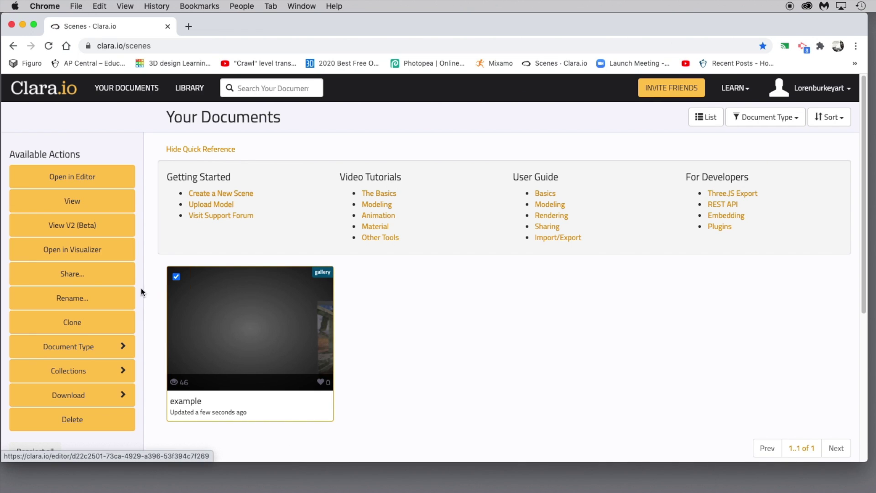
left_click(74, 201)
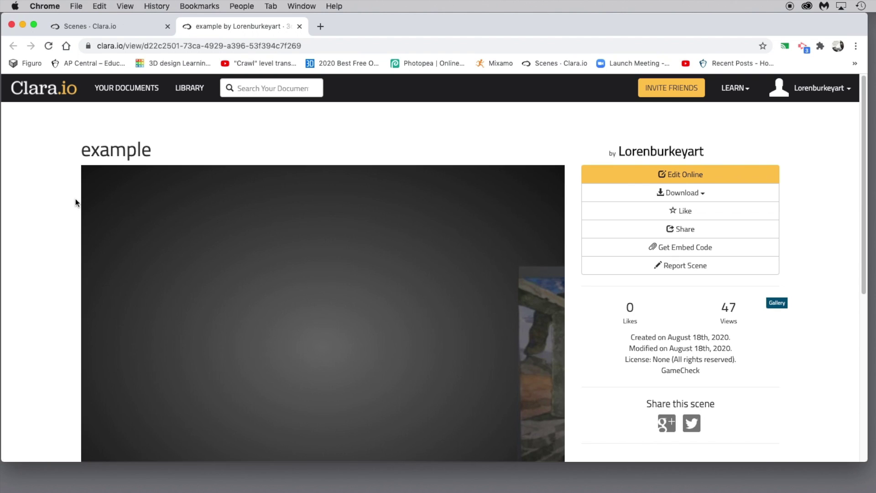
Play the published scene's animation and orbit around the spinning box to inspect it.
scroll(32, 276, "down", 5)
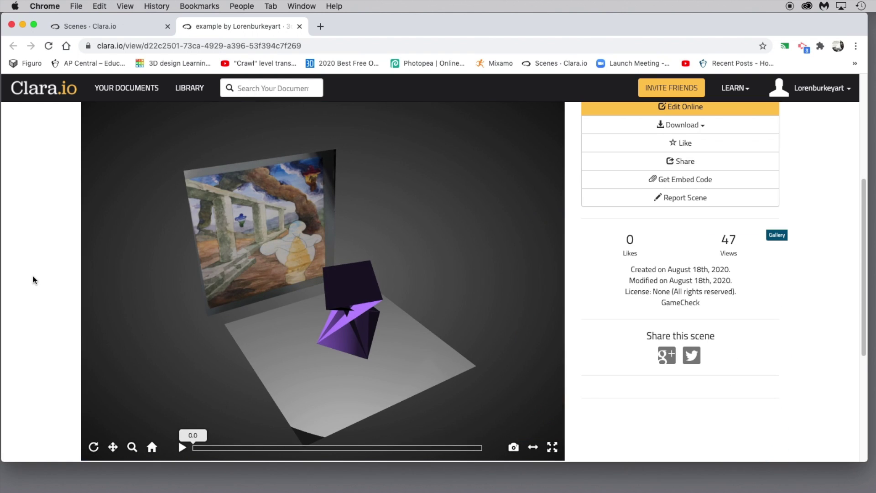
scroll(33, 276, "down", 1)
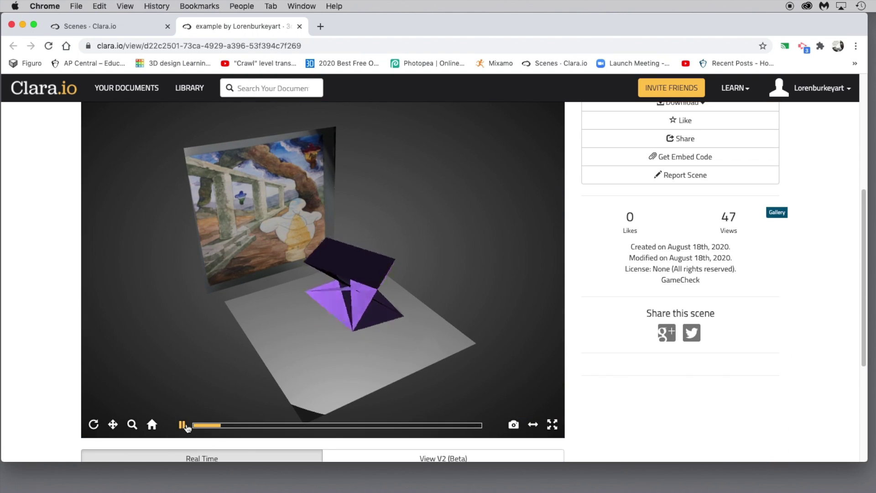
left_click_drag(163, 387, 157, 365)
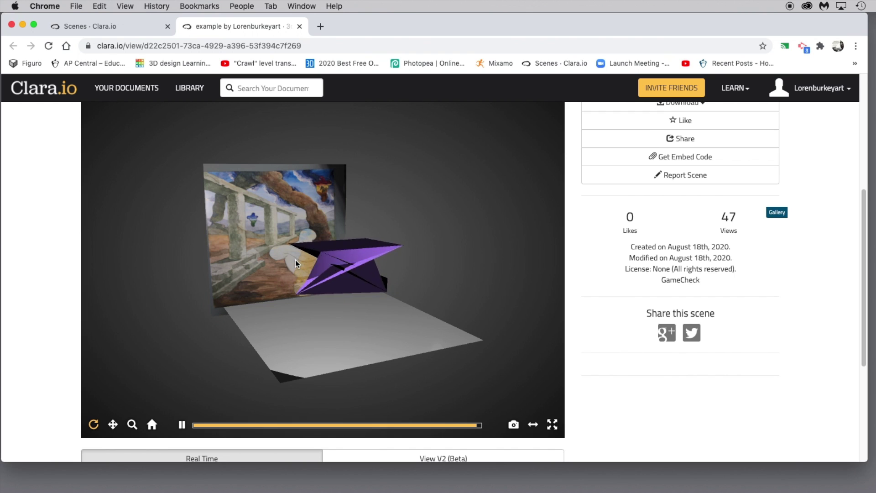
scroll(297, 266, "up", 2)
left_click_drag(309, 257, 321, 256)
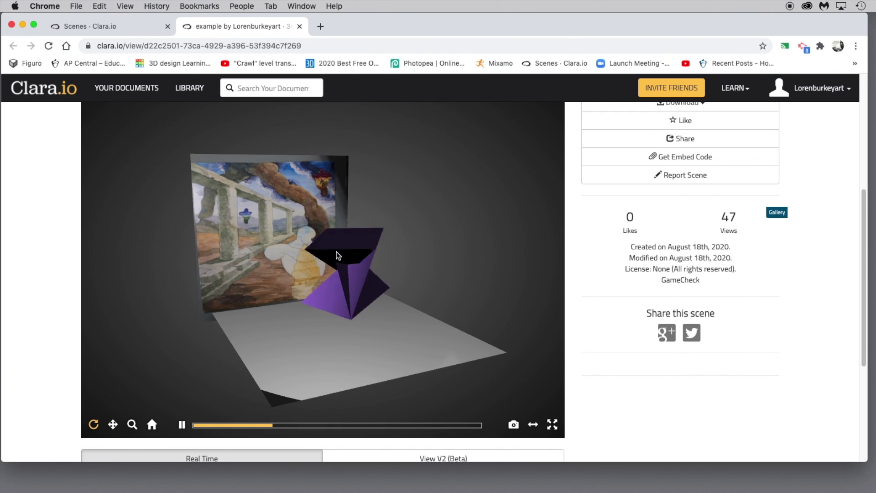
Reload the scene page, replay the animation, and view the box from several angles.
key("super+r")
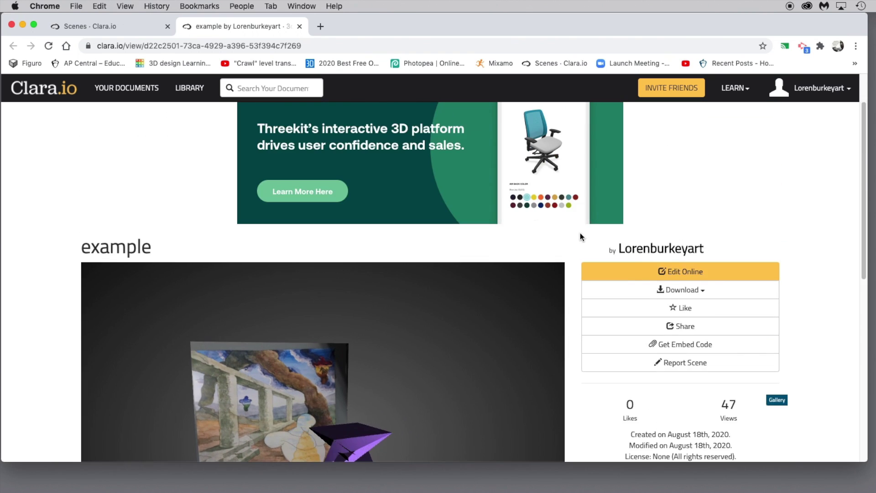
left_click(181, 432)
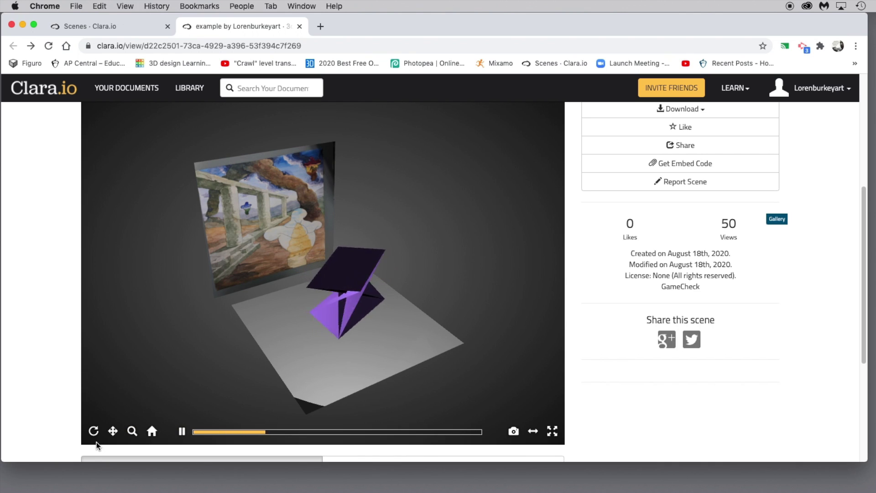
mouse_move(166, 394)
left_mouse_down()
mouse_move(172, 382)
mouse_move(158, 379)
left_mouse_up()
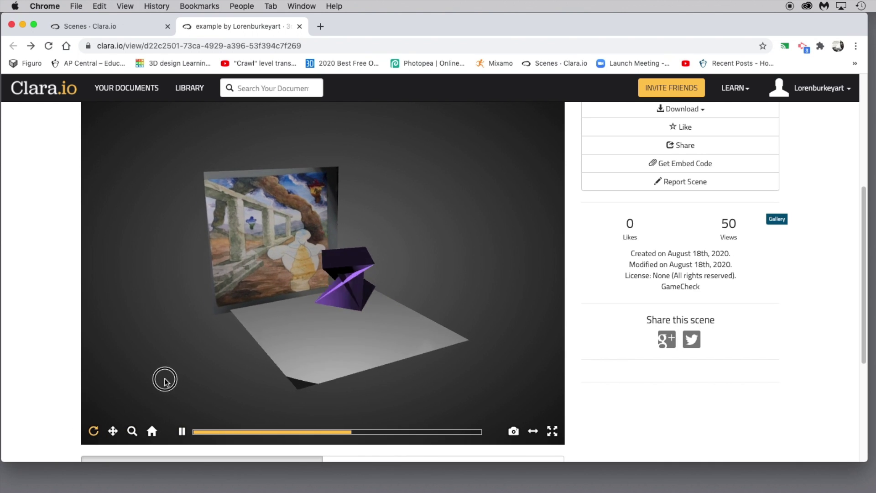
left_click_drag(219, 333, 231, 345)
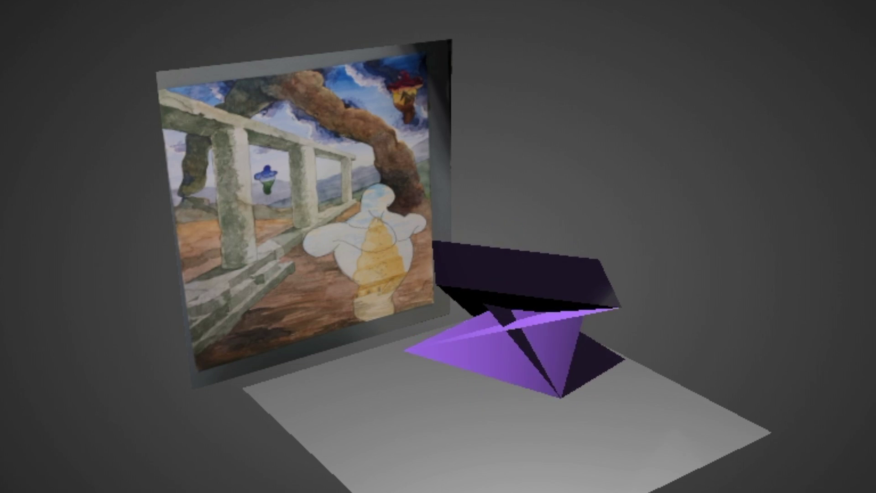